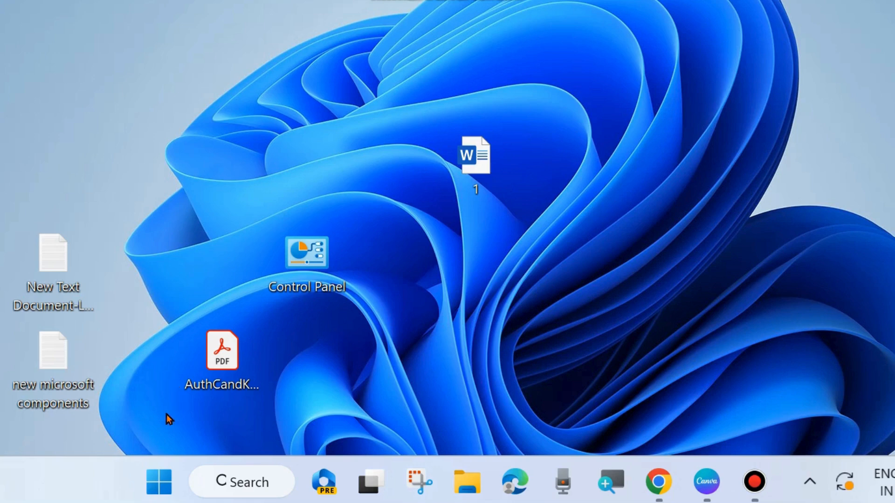
- Open the temporary files folder by running %TEMP% from the Run dialog
{"action": "right_click", "coordinate": [159, 482]}
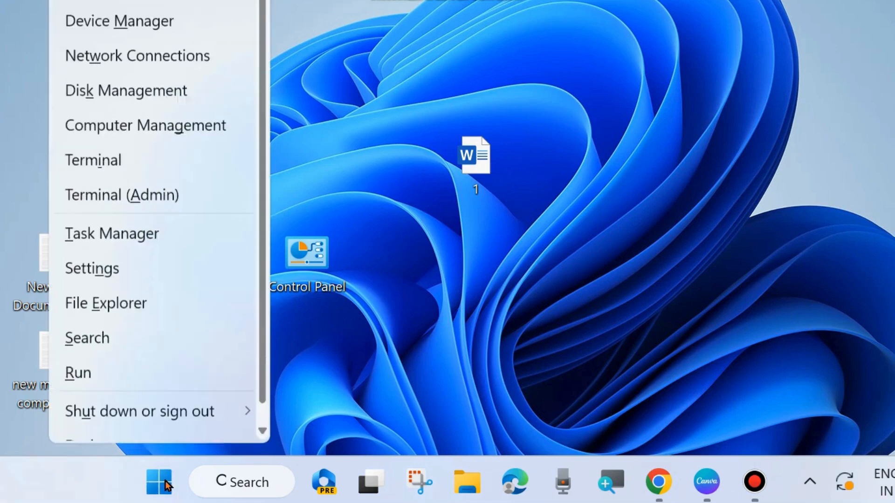
{"action": "left_click", "coordinate": [97, 385]}
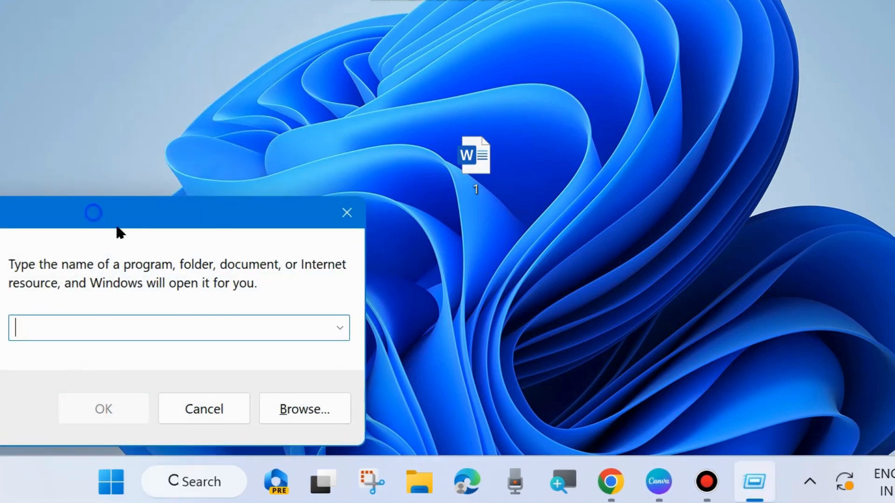
{"action": "left_click_drag", "start_coordinate": [96, 208], "coordinate": [361, 86]}
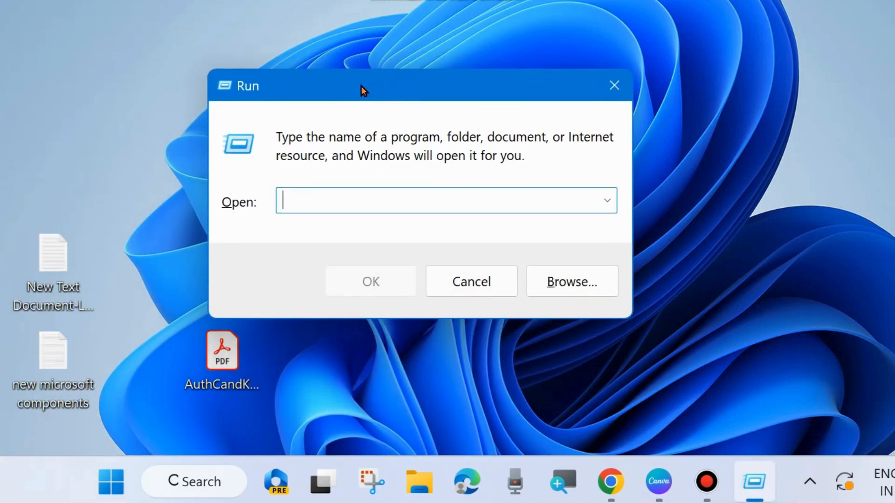
{"action": "type", "text": "%"}
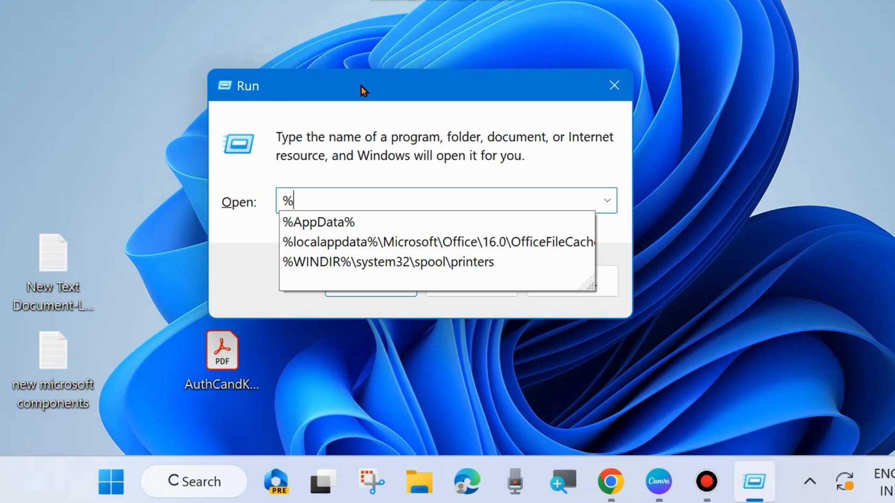
{"action": "type", "text": "TEMP%"}
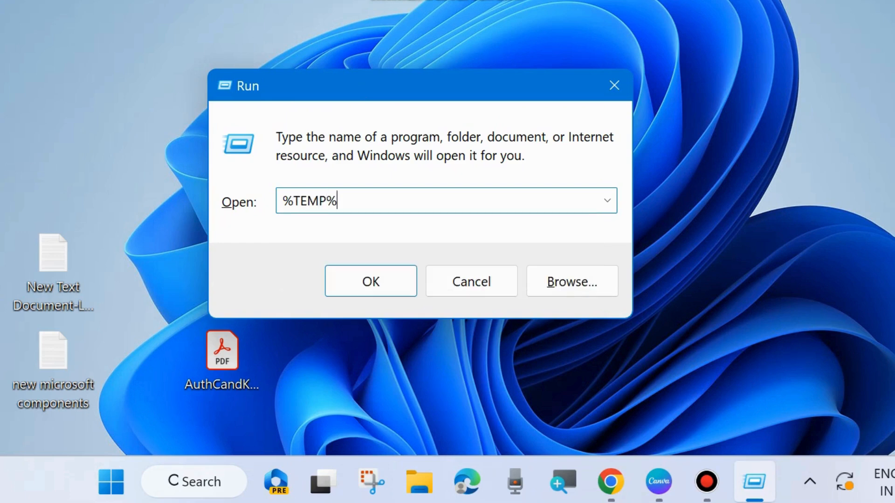
{"action": "left_click", "coordinate": [378, 286]}
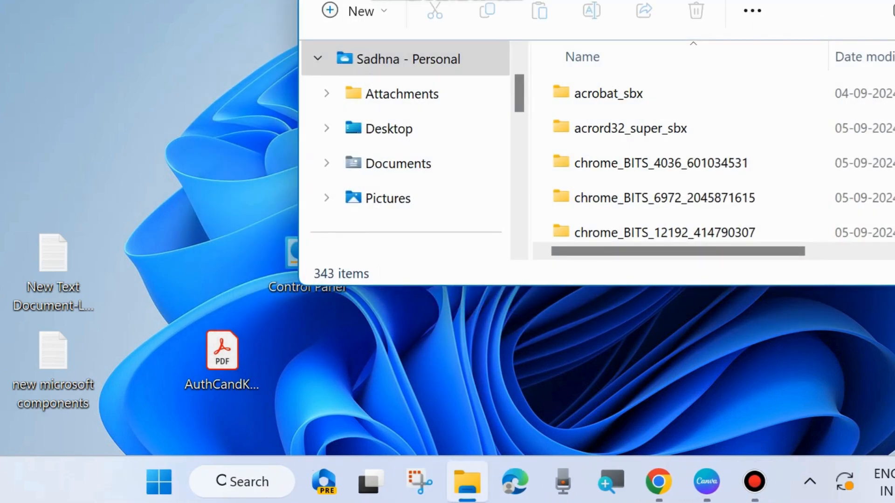
- Delete everything in the Temp folder, granting administrator permission for the msdtadmin folder
{"action": "left_click_drag", "start_coordinate": [717, 1], "coordinate": [562, 25]}
{"action": "scroll", "coordinate": [500, 226], "scroll_direction": "down", "scroll_amount": 6}
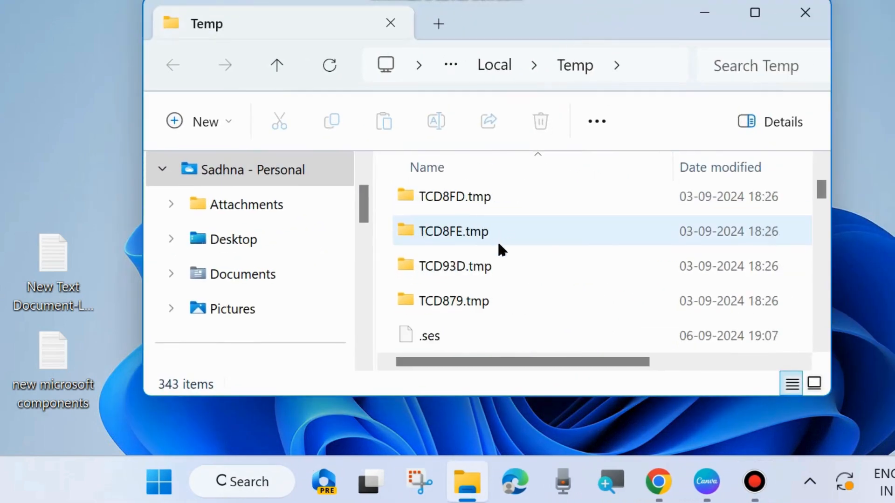
{"action": "scroll", "coordinate": [497, 239], "scroll_direction": "down", "scroll_amount": 18}
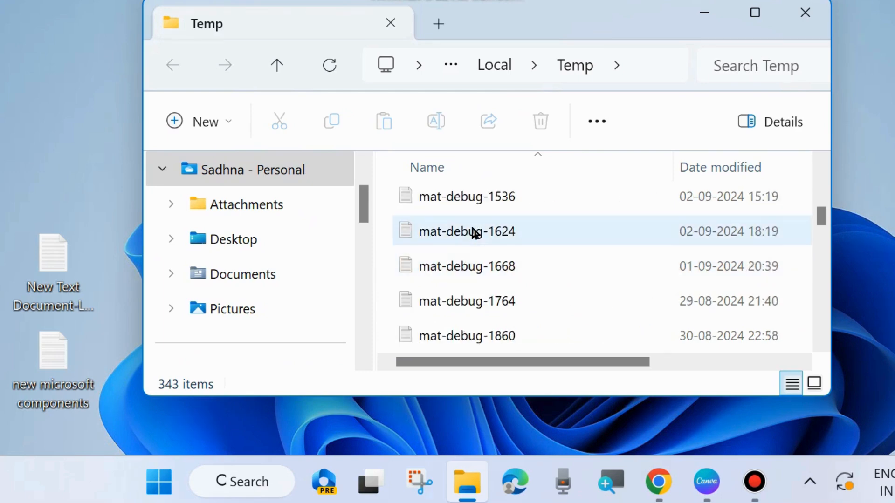
{"action": "left_click", "coordinate": [474, 232]}
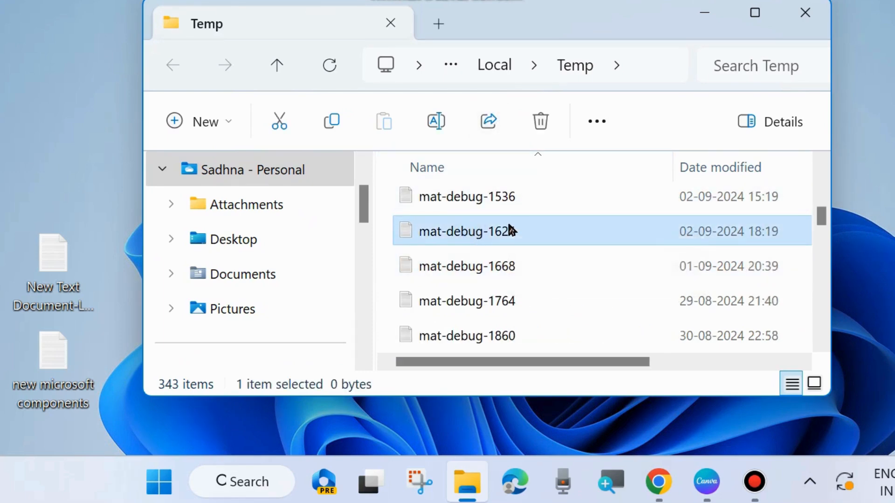
{"action": "key", "text": "ctrl+a"}
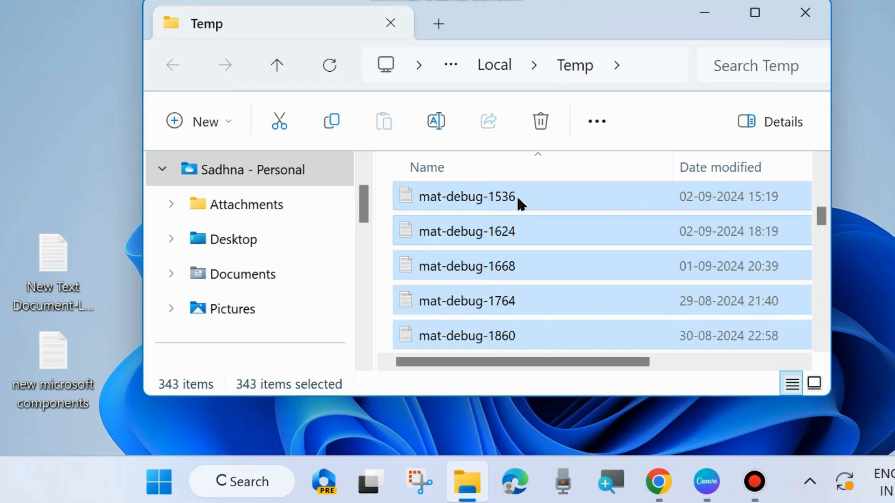
{"action": "left_click", "coordinate": [540, 122]}
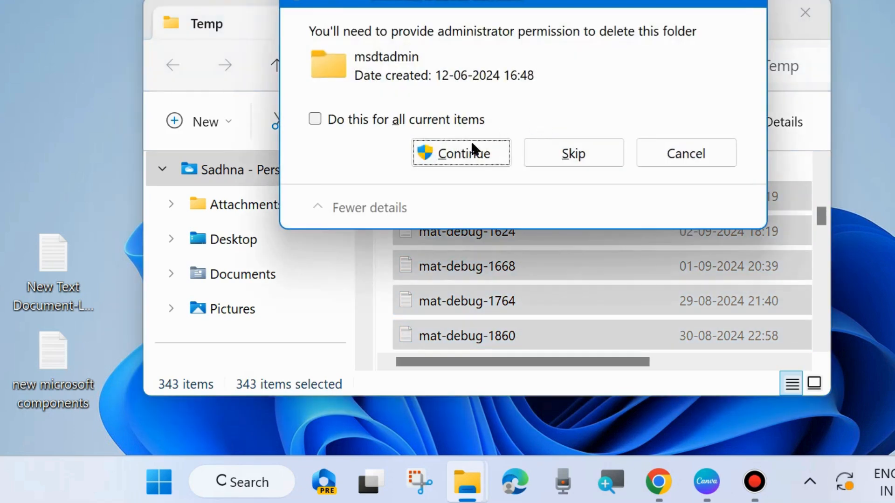
{"action": "left_click", "coordinate": [463, 153]}
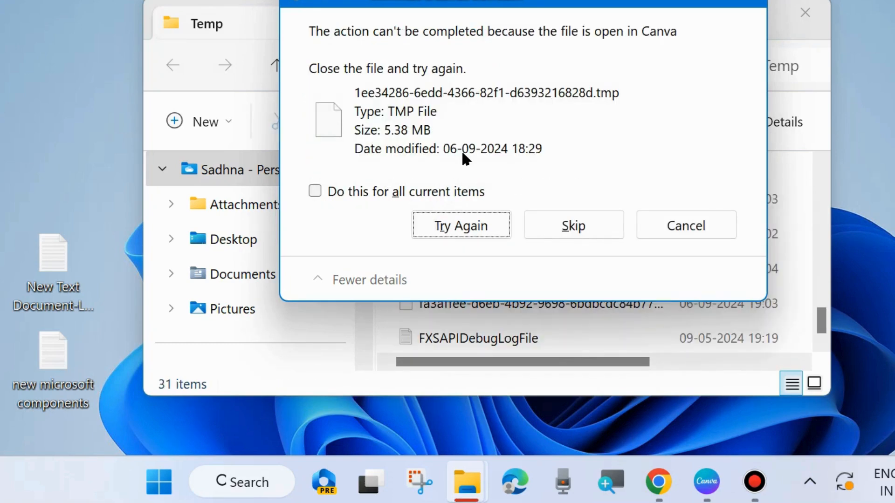
- Skip the temporary files that are open in Canva and Google Chrome, and close the deletion dialog and the Temp folder window
{"action": "left_click", "coordinate": [575, 226]}
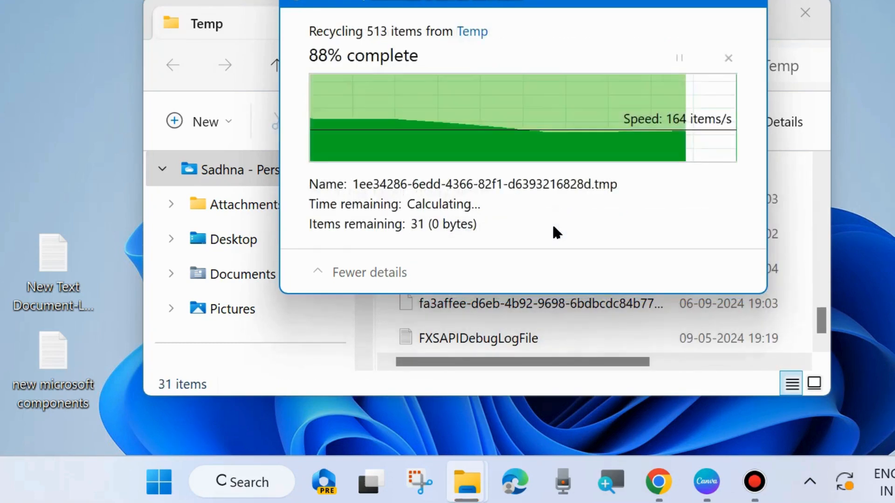
{"action": "left_click", "coordinate": [565, 225]}
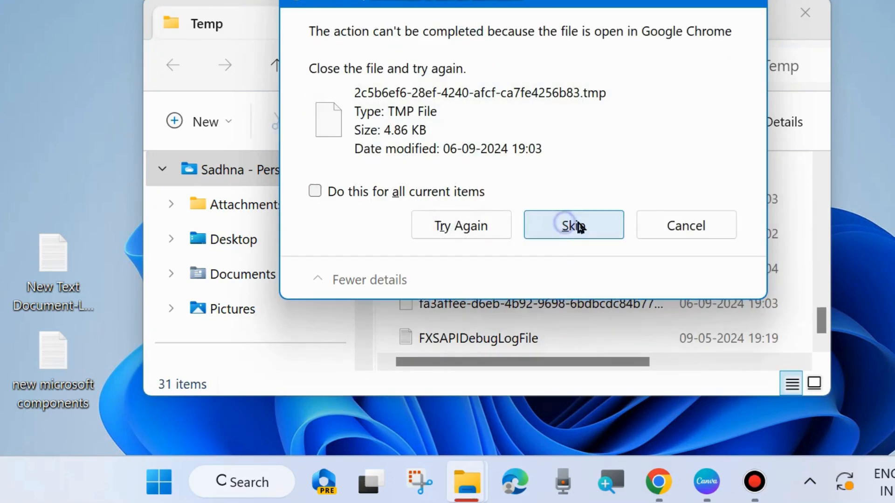
{"action": "left_click", "coordinate": [584, 232]}
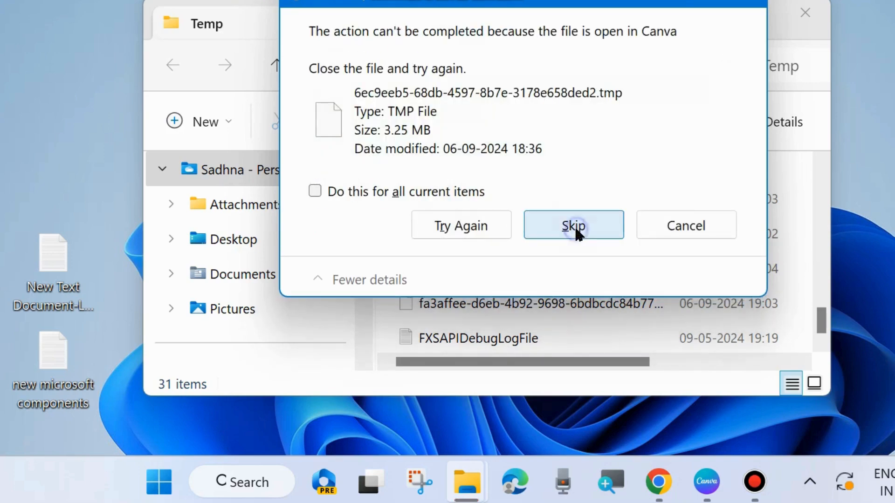
{"action": "left_click", "coordinate": [575, 228]}
{"action": "left_click", "coordinate": [569, 244]}
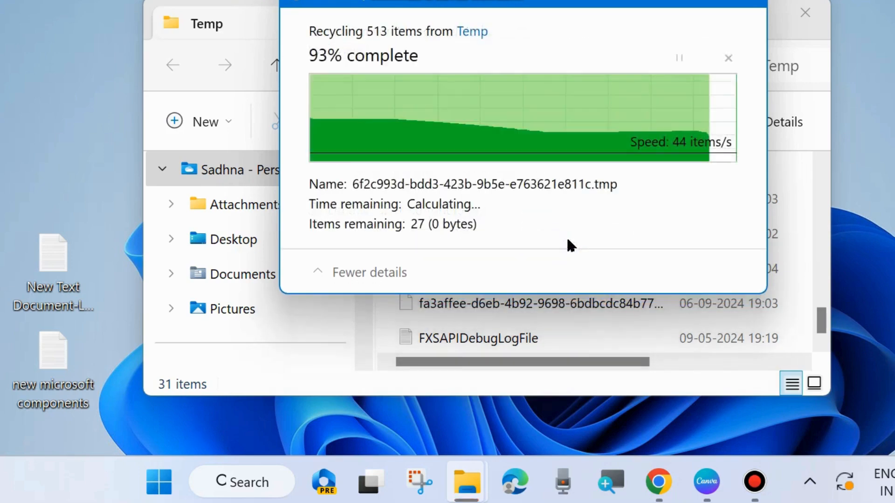
{"action": "left_click", "coordinate": [573, 228]}
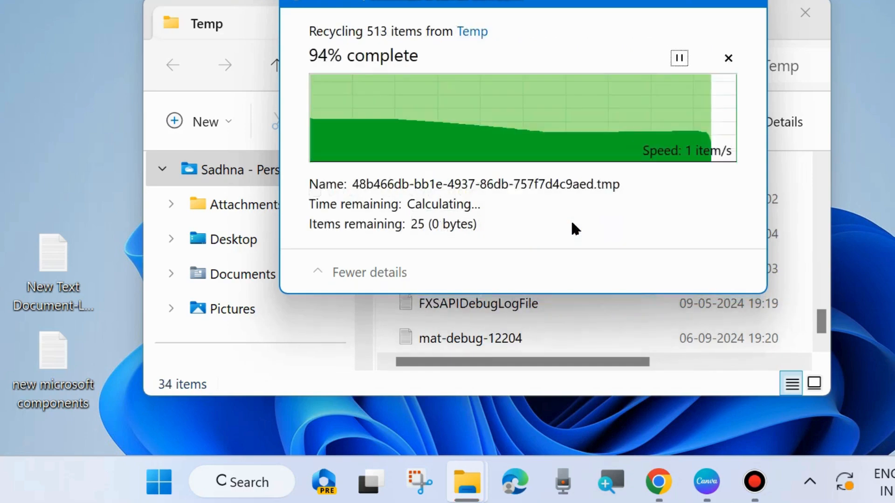
{"action": "left_click", "coordinate": [573, 227]}
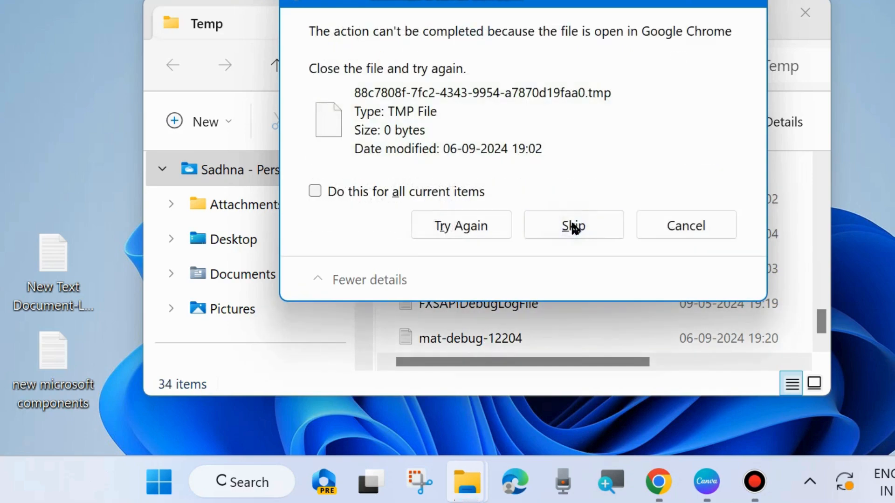
{"action": "left_click", "coordinate": [570, 226]}
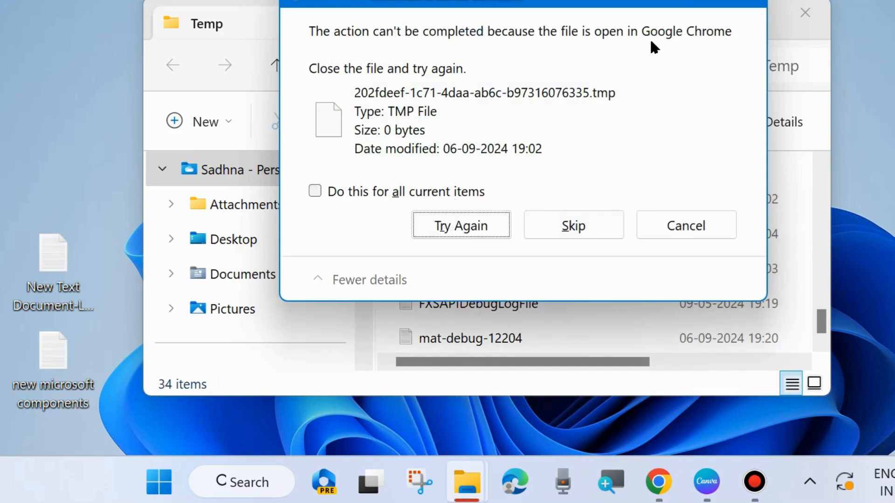
{"action": "left_click", "coordinate": [575, 225]}
{"action": "left_click", "coordinate": [575, 225]}
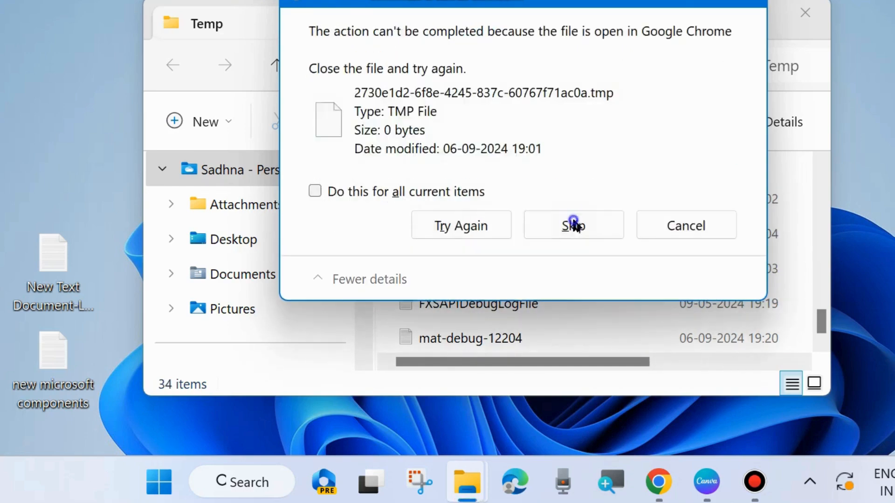
{"action": "left_click", "coordinate": [574, 226]}
{"action": "left_click", "coordinate": [574, 226]}
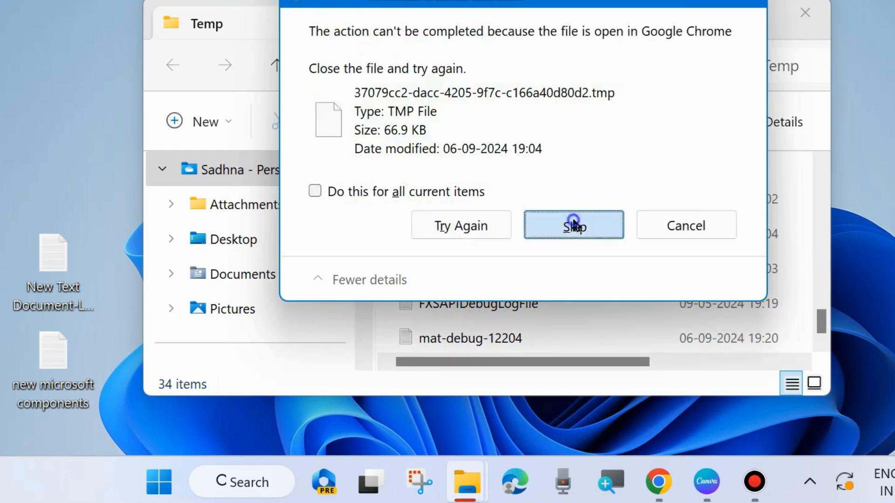
{"action": "left_click", "coordinate": [574, 225]}
{"action": "left_click", "coordinate": [574, 226]}
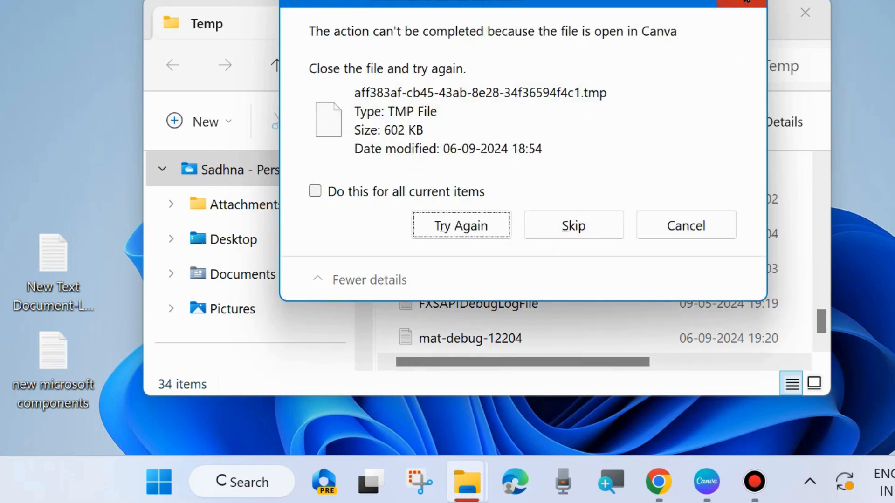
{"action": "left_click", "coordinate": [806, 13]}
{"action": "left_click", "coordinate": [806, 13]}
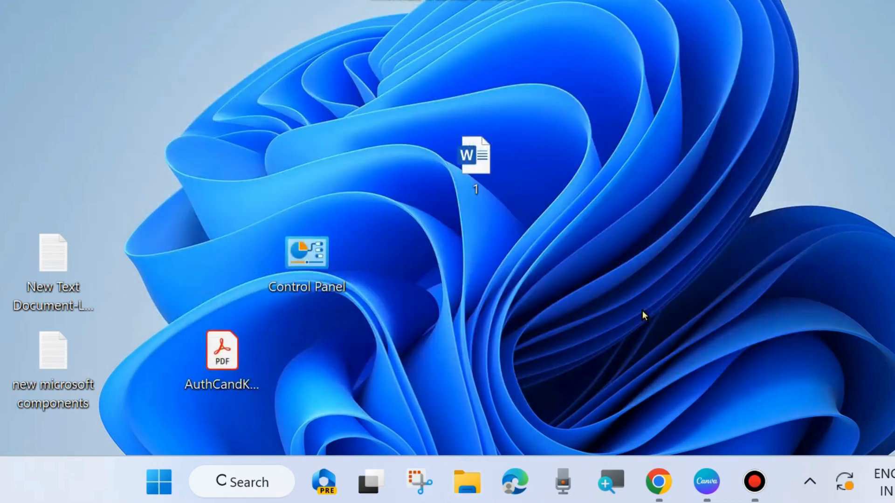
{"action": "right_click", "coordinate": [558, 297]}
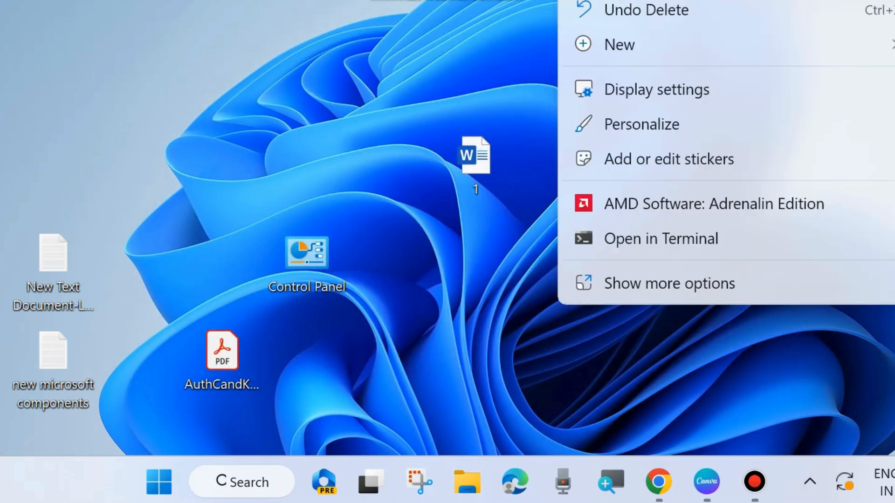
{"action": "key", "text": "Escape"}
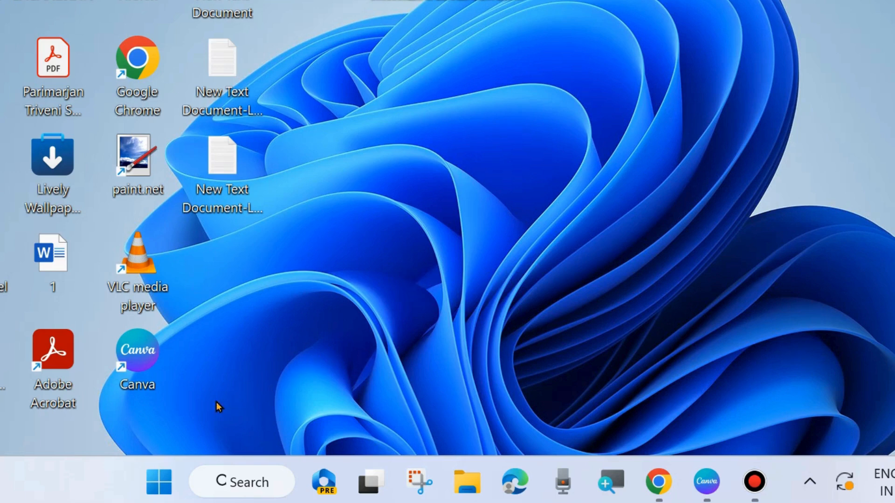
- Reset the Microsoft Store cache by running wsreset.exe from the Run dialog, and close the Store window that opens
{"action": "right_click", "coordinate": [153, 483]}
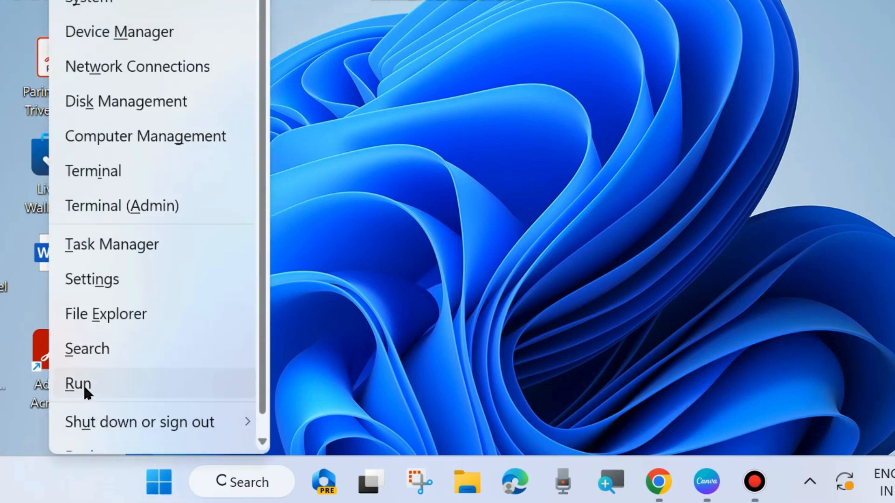
{"action": "left_click", "coordinate": [83, 384]}
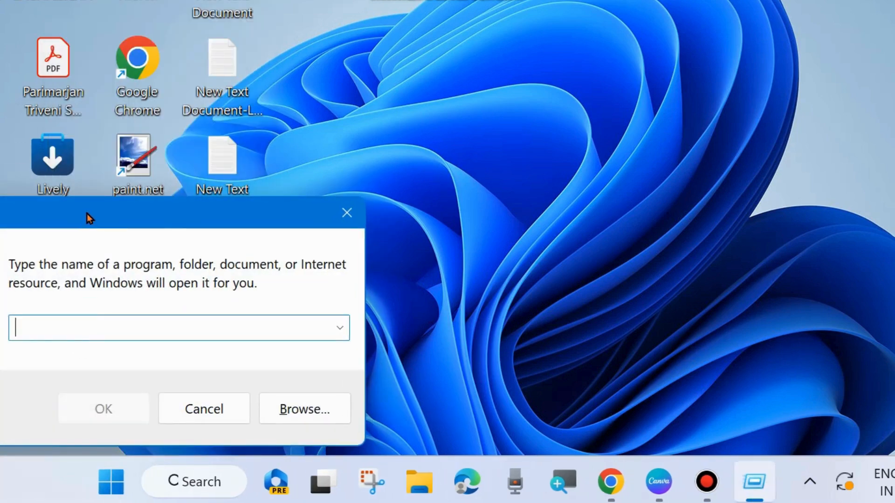
{"action": "left_click_drag", "start_coordinate": [87, 213], "coordinate": [412, 104]}
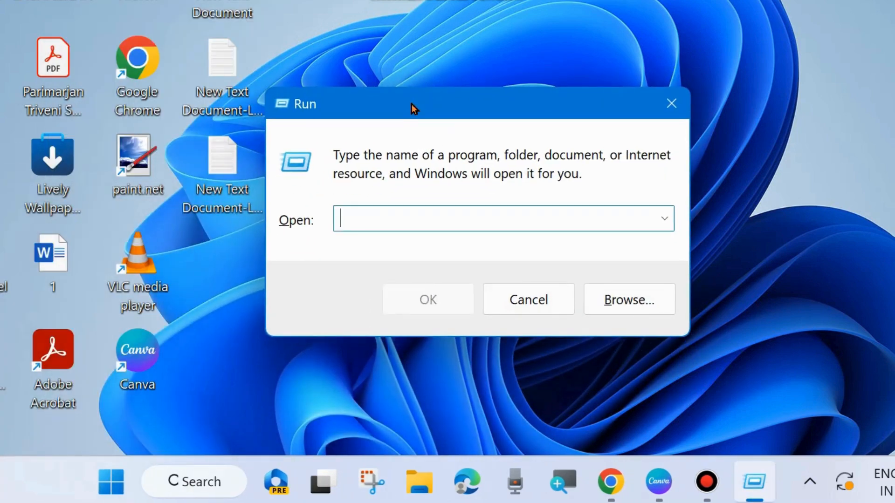
{"action": "type", "text": "WSRES"}
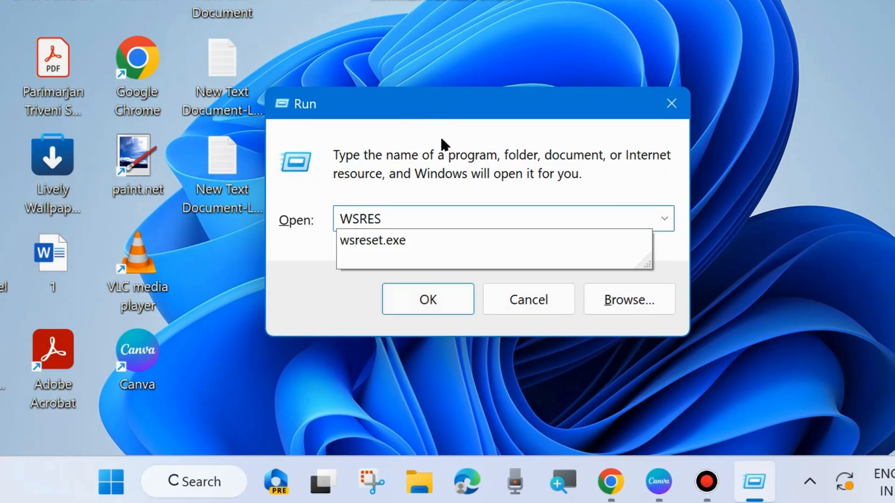
{"action": "left_click", "coordinate": [379, 242]}
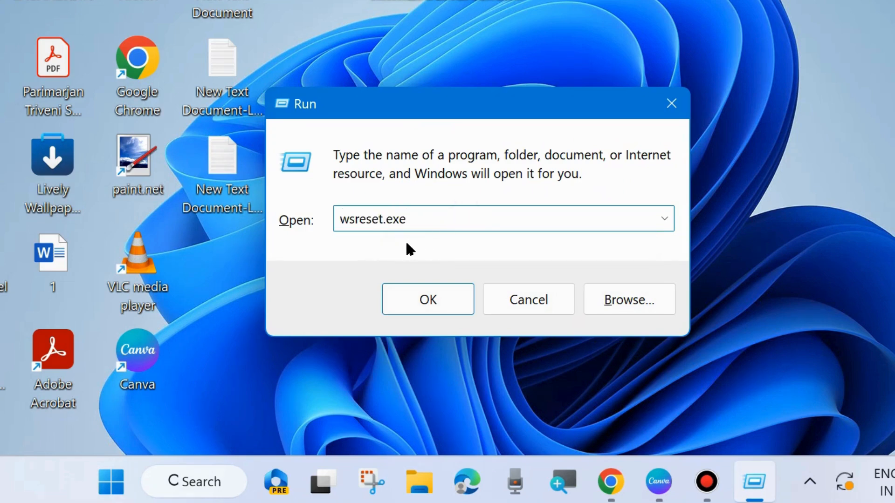
{"action": "left_click", "coordinate": [424, 301]}
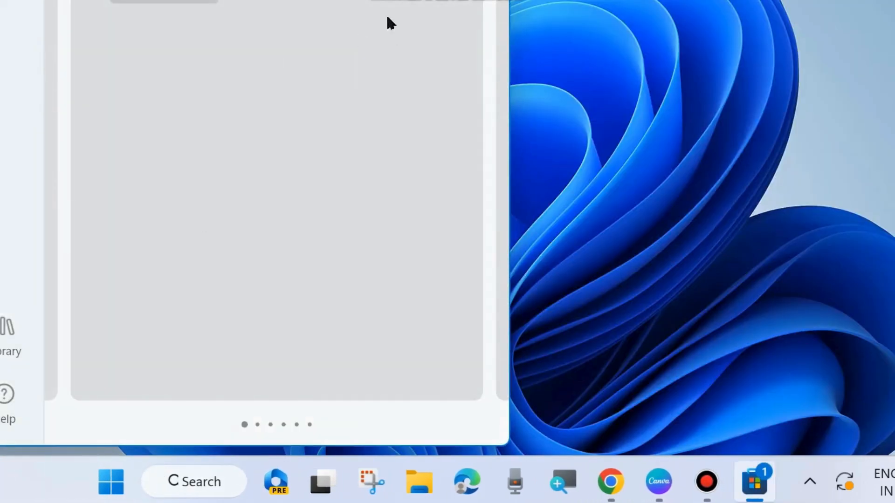
{"action": "left_click_drag", "start_coordinate": [337, 1], "coordinate": [508, 29]}
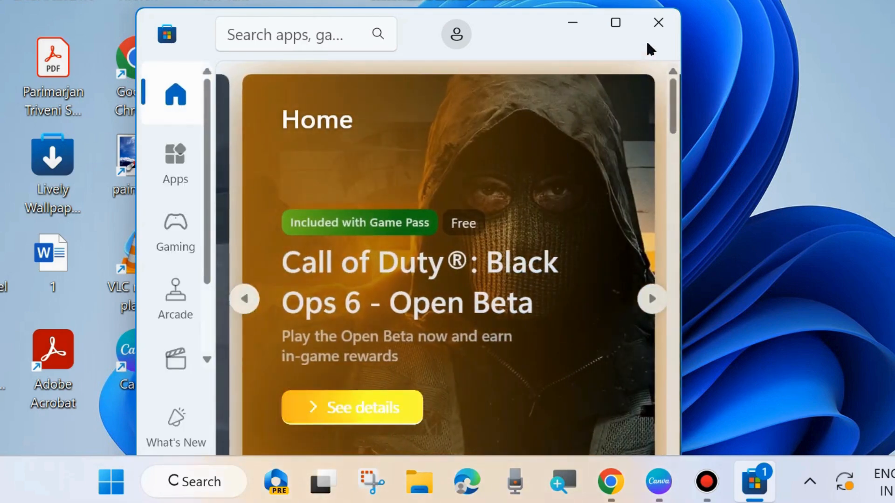
{"action": "left_click", "coordinate": [658, 22]}
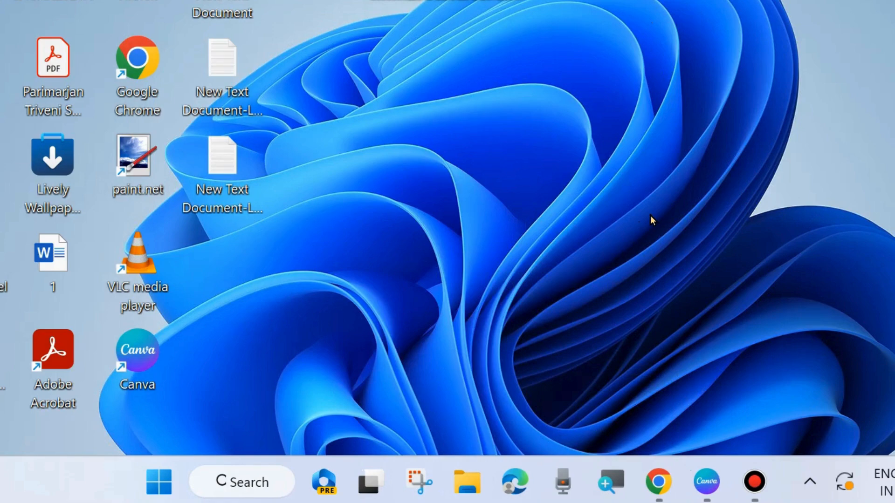
- Open the Windows (C:) drive from This PC in File Explorer
{"action": "left_click", "coordinate": [466, 484]}
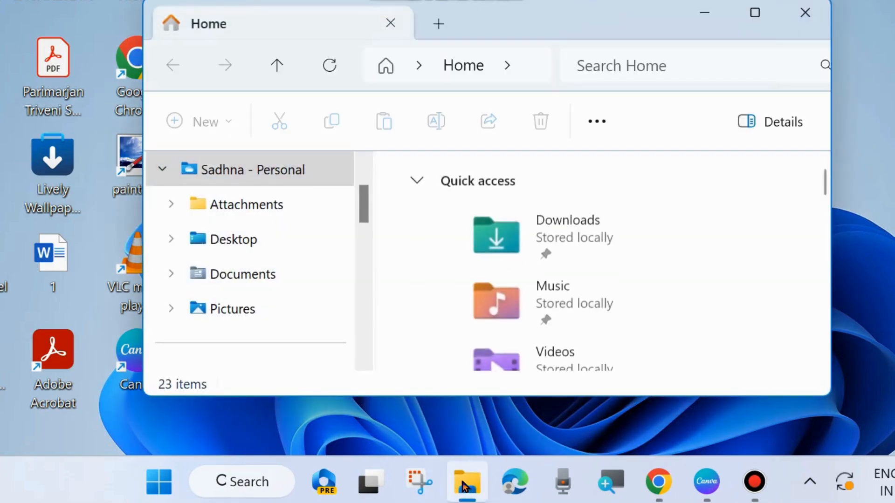
{"action": "scroll", "coordinate": [245, 241], "scroll_direction": "up", "scroll_amount": 2}
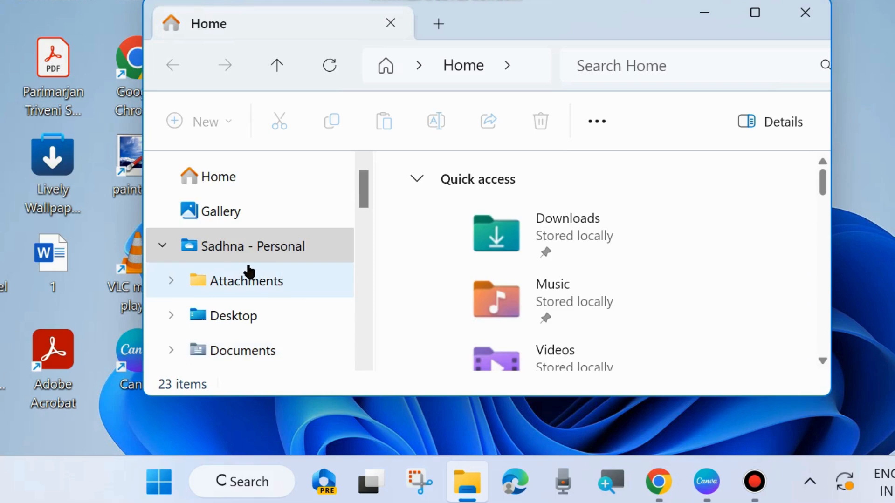
{"action": "scroll", "coordinate": [247, 271], "scroll_direction": "down", "scroll_amount": 5}
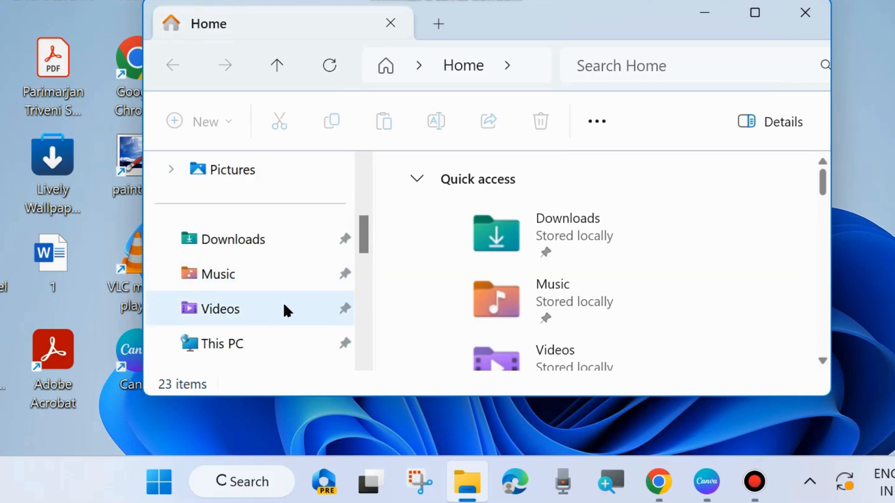
{"action": "left_click", "coordinate": [238, 345]}
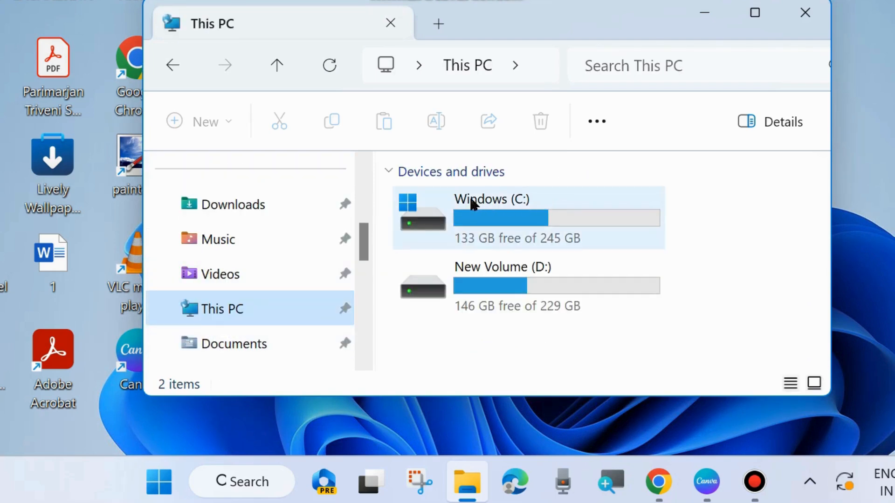
{"action": "double_click", "coordinate": [471, 203]}
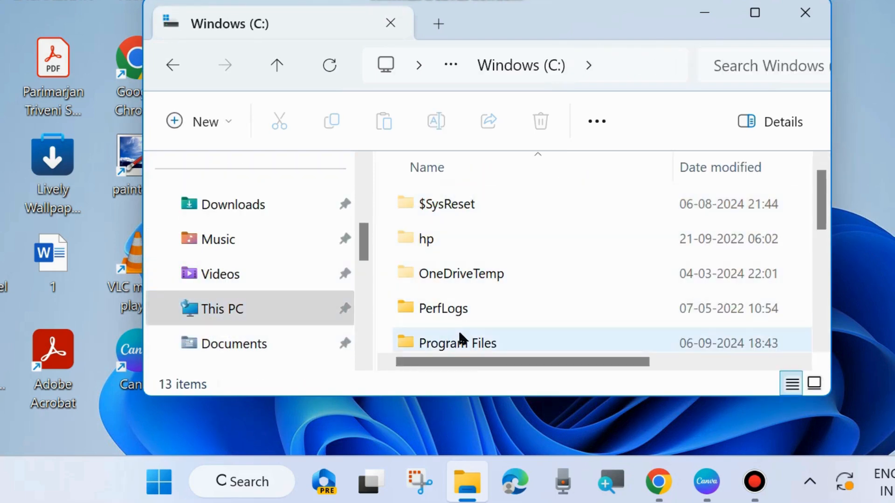
- Open the Mozilla Firefox folder inside Program Files on the C: drive
{"action": "scroll", "coordinate": [457, 335], "scroll_direction": "down", "scroll_amount": 1}
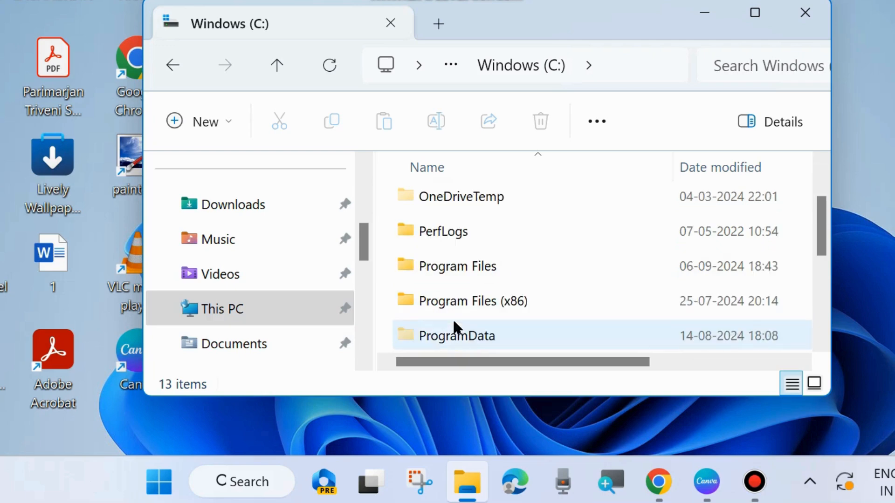
{"action": "left_click", "coordinate": [457, 267]}
{"action": "double_click", "coordinate": [457, 267]}
{"action": "scroll", "coordinate": [480, 259], "scroll_direction": "down", "scroll_amount": 3}
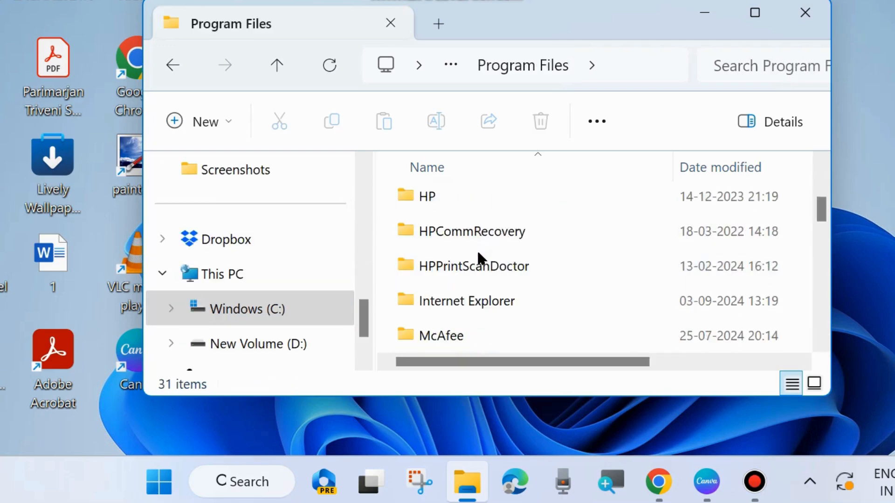
{"action": "scroll", "coordinate": [487, 287], "scroll_direction": "down", "scroll_amount": 2}
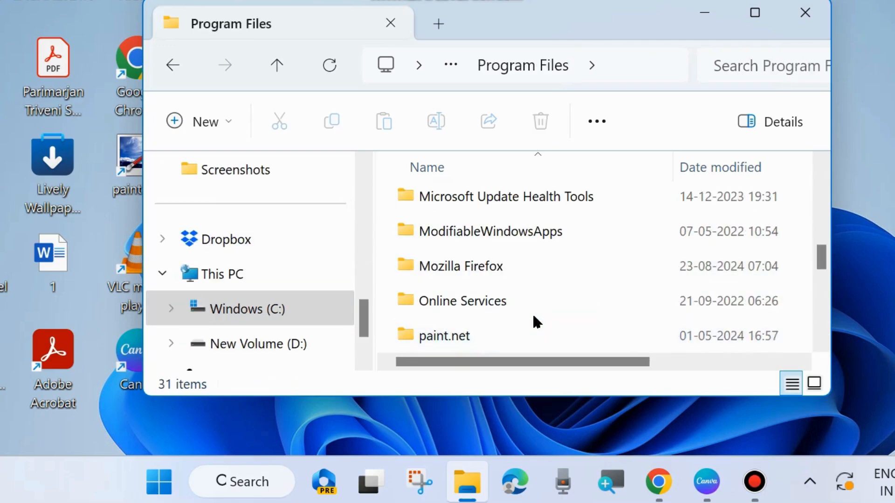
{"action": "double_click", "coordinate": [466, 265]}
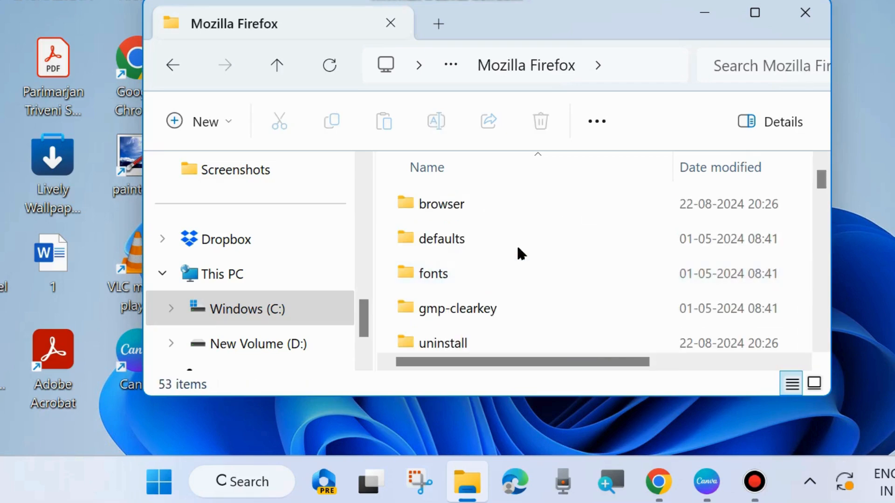
- Show the available actions for the firefox application, including Run as administrator, without choosing one, and close the Mozilla Firefox folder window
{"action": "scroll", "coordinate": [515, 277], "scroll_direction": "down", "scroll_amount": 3}
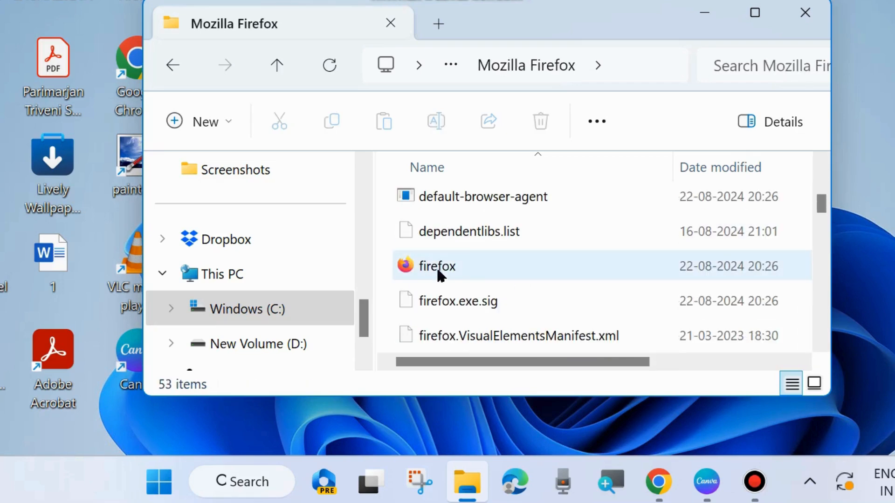
{"action": "left_click", "coordinate": [436, 273]}
{"action": "right_click", "coordinate": [437, 273]}
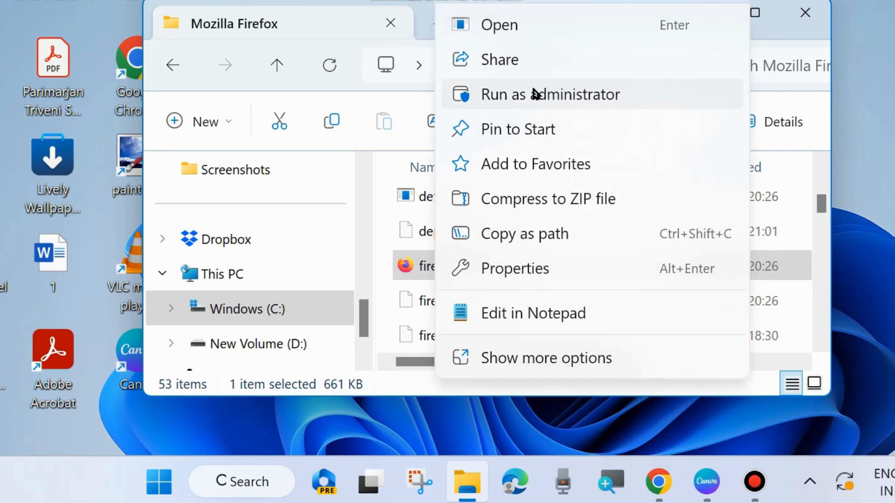
{"action": "left_click", "coordinate": [761, 19]}
{"action": "key", "text": "super+Down"}
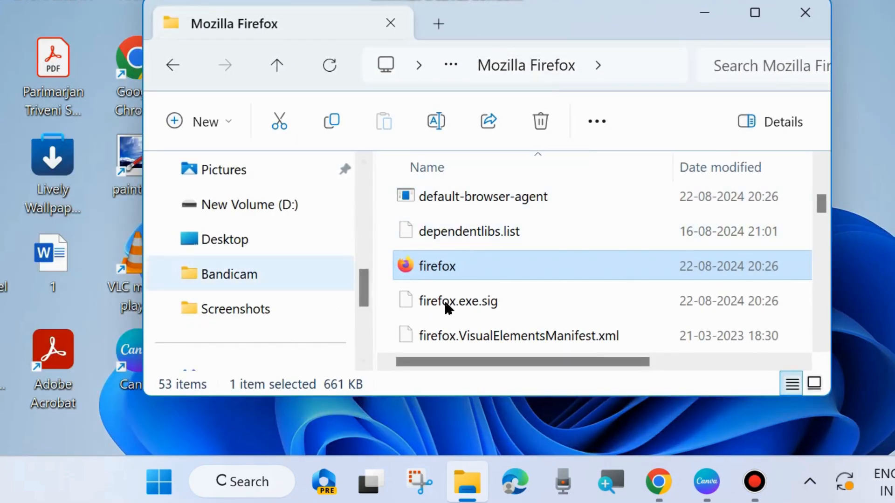
{"action": "double_click", "coordinate": [446, 268]}
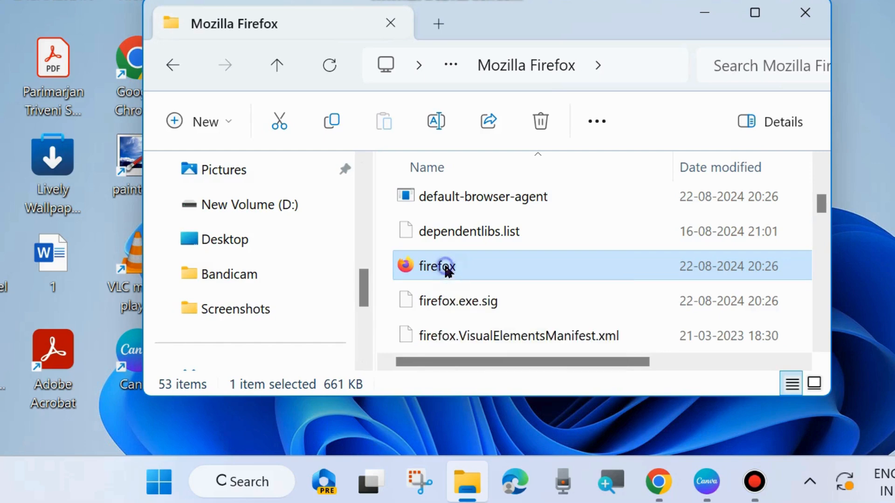
{"action": "right_click", "coordinate": [447, 270]}
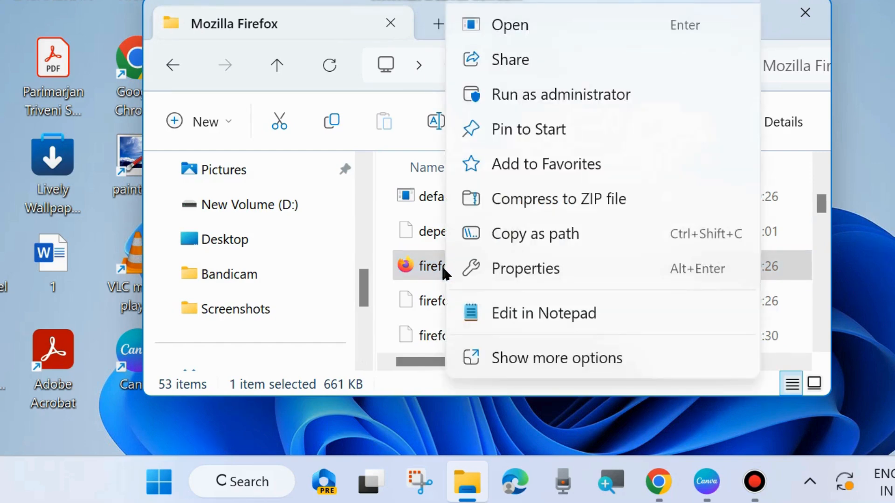
{"action": "left_click", "coordinate": [766, 25]}
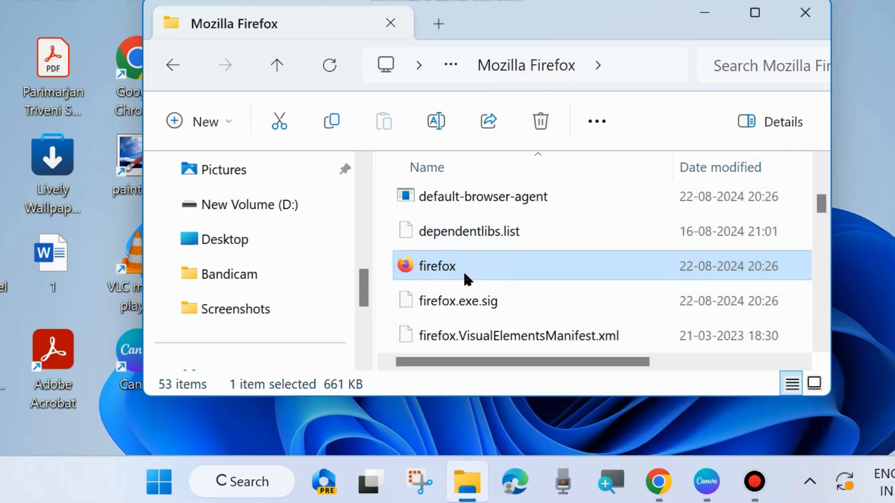
{"action": "left_click", "coordinate": [806, 14]}
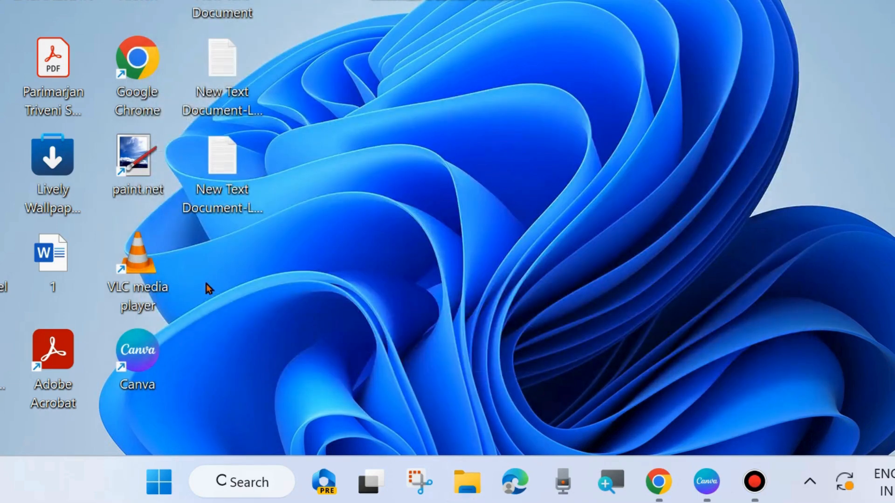
- Open Google Chrome, move its window fully into view, and widen it in both directions
{"action": "double_click", "coordinate": [136, 57]}
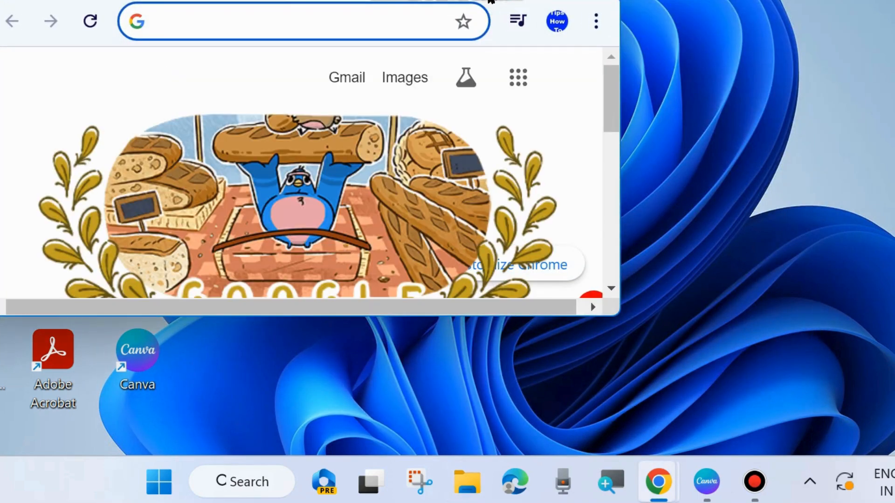
{"action": "left_click_drag", "start_coordinate": [450, 0], "coordinate": [637, 88]}
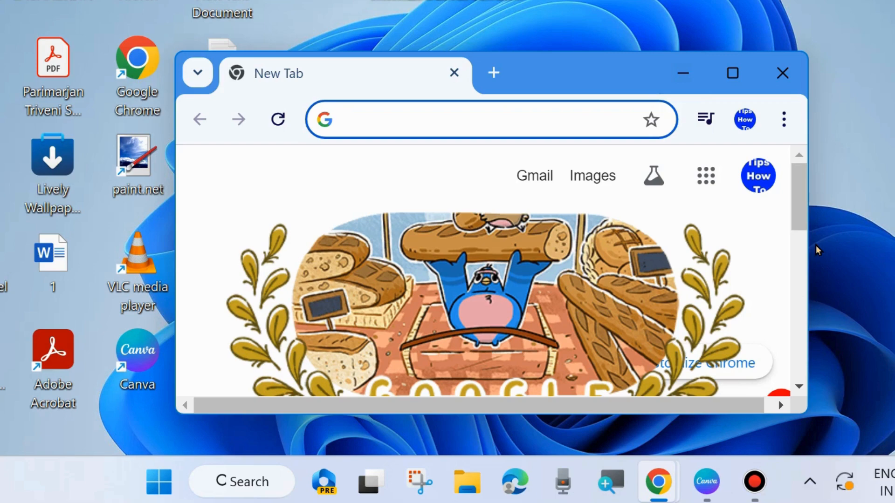
{"action": "left_click_drag", "start_coordinate": [812, 244], "coordinate": [893, 258]}
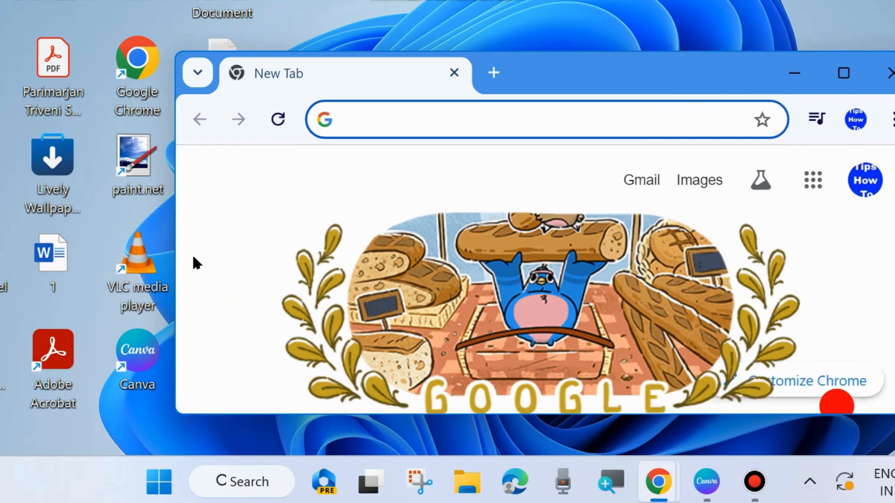
{"action": "left_click_drag", "start_coordinate": [172, 244], "coordinate": [44, 237]}
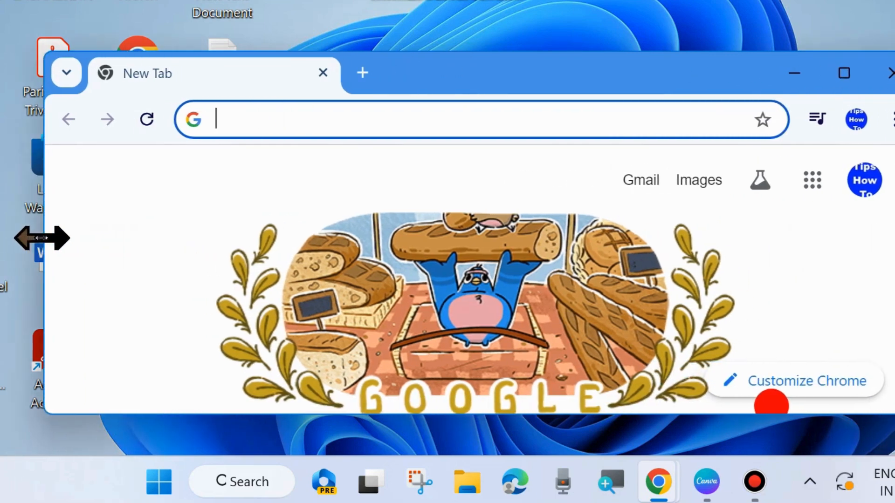
- Search Google for MICROSOFT STORE and open the Microsoft Store website at apps.microsoft.com
{"action": "type", "text": "MICROSOFT"}
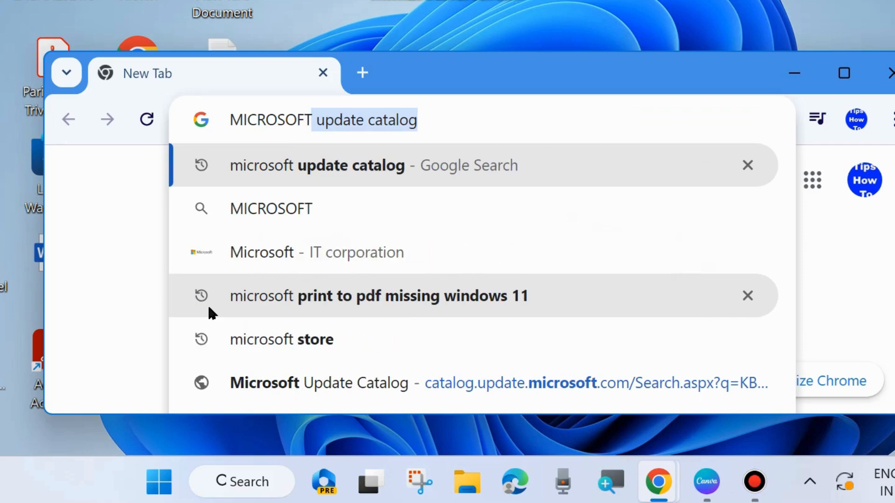
{"action": "type", "text": " STORE"}
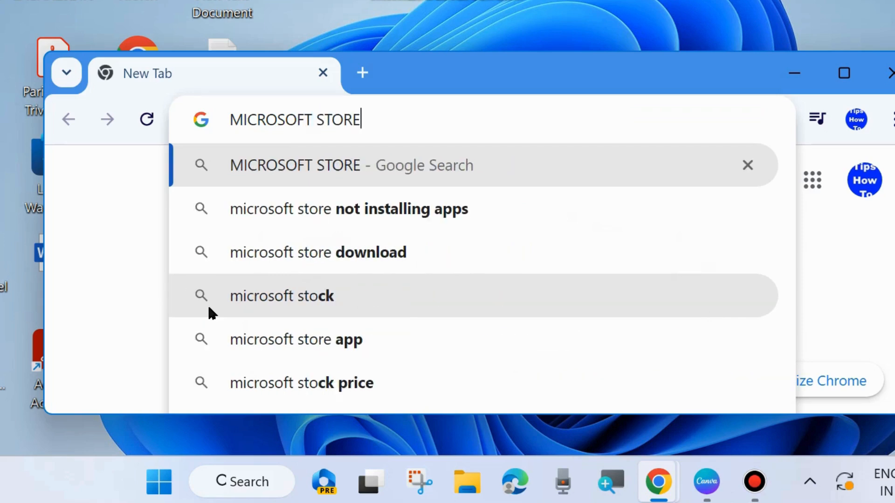
{"action": "key", "text": "Return"}
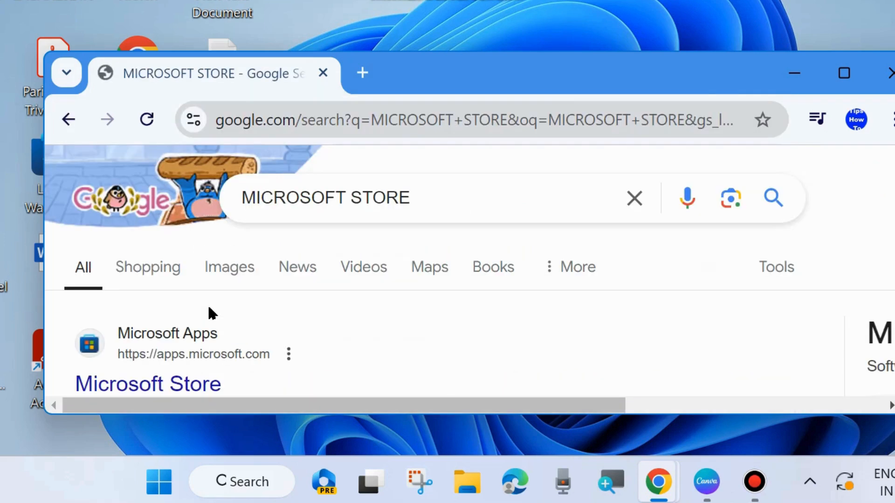
{"action": "scroll", "coordinate": [195, 326], "scroll_direction": "down", "scroll_amount": 4}
{"action": "scroll", "coordinate": [167, 266], "scroll_direction": "up", "scroll_amount": 2}
{"action": "left_click", "coordinate": [149, 275]}
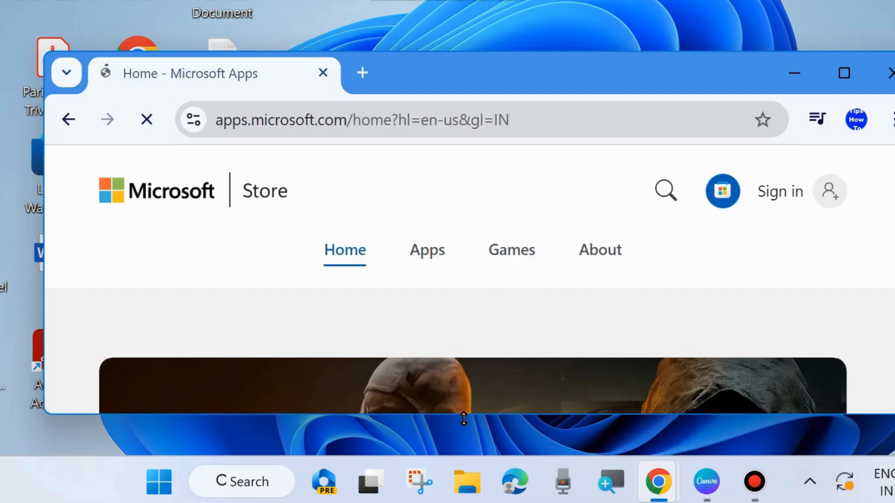
- Open the Apps page of the Microsoft Store website and extend the browser window down to the taskbar
{"action": "left_click_drag", "start_coordinate": [460, 414], "coordinate": [463, 443]}
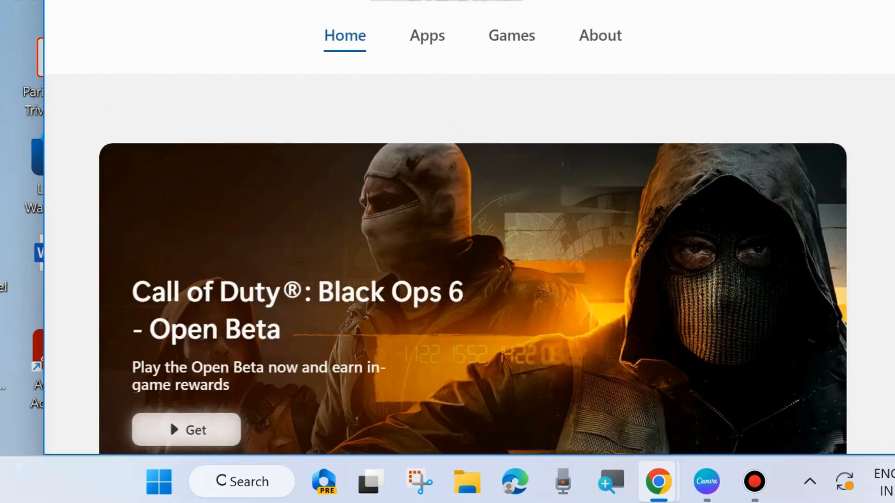
{"action": "left_click", "coordinate": [440, 35]}
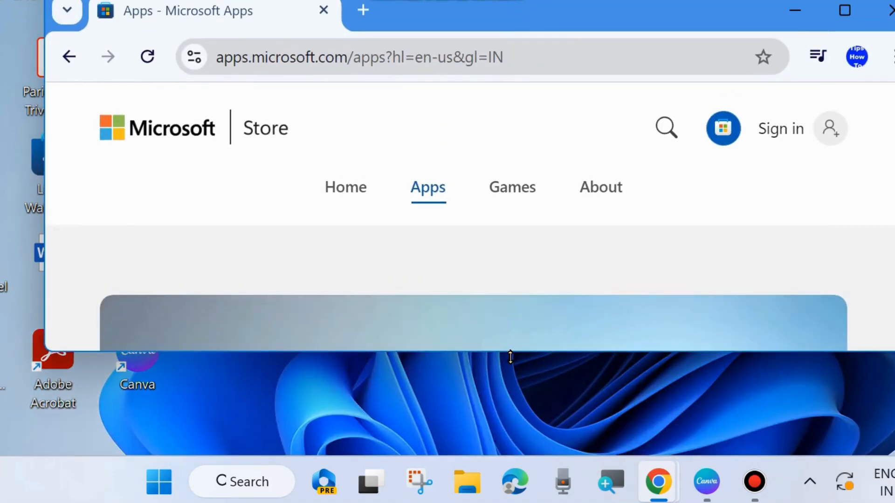
{"action": "left_click_drag", "start_coordinate": [510, 357], "coordinate": [505, 446]}
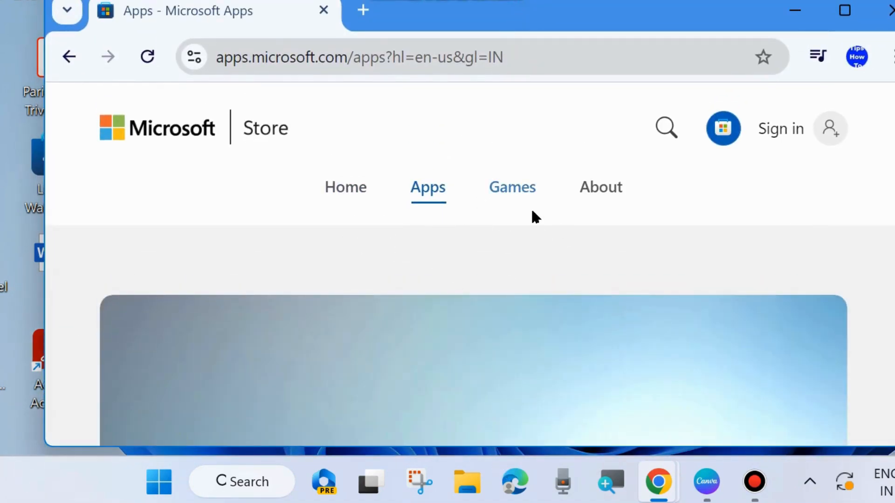
- Search the Microsoft Store website for FIREFOX and look through the results for the Mozilla Firefox app
{"action": "left_click", "coordinate": [666, 128]}
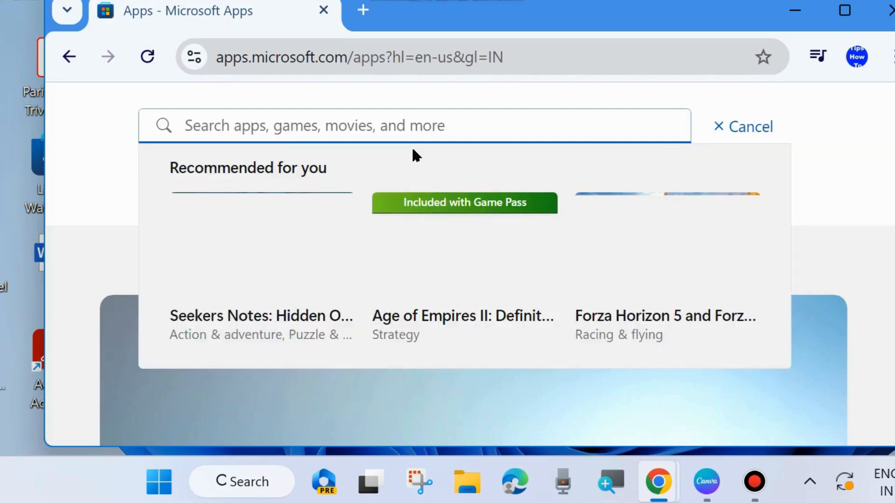
{"action": "type", "text": "FIRE"}
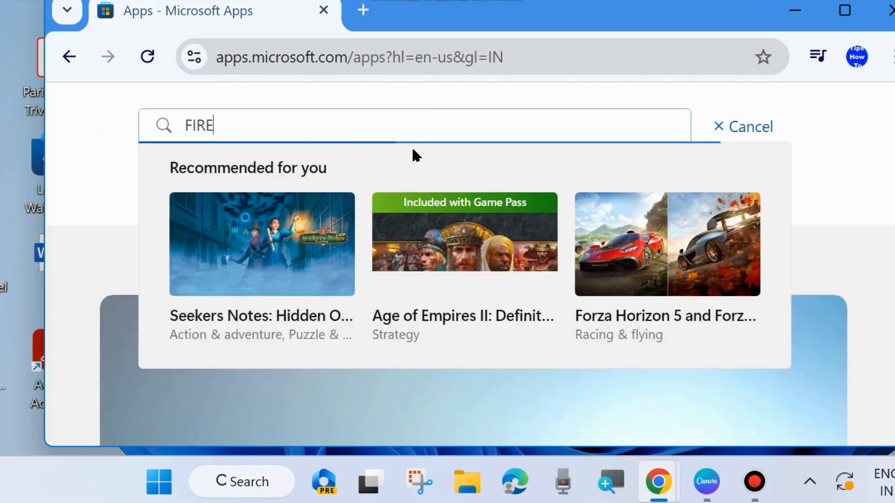
{"action": "type", "text": "FOX"}
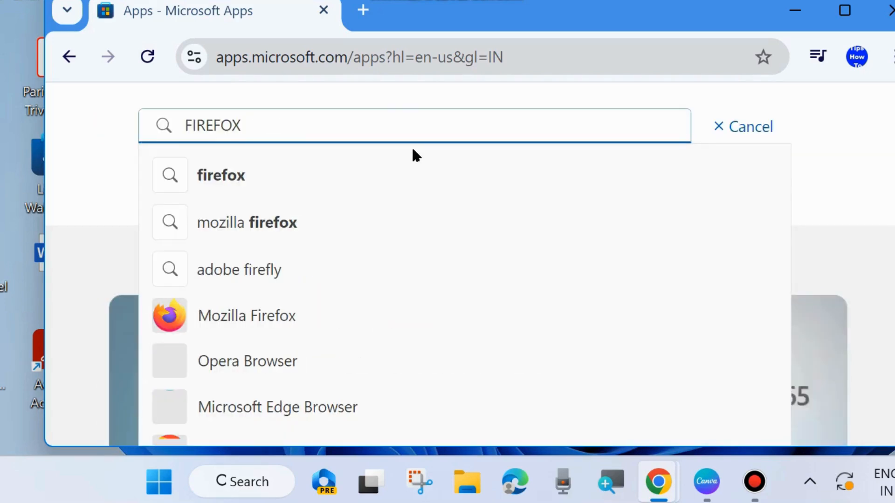
{"action": "key", "text": "Return"}
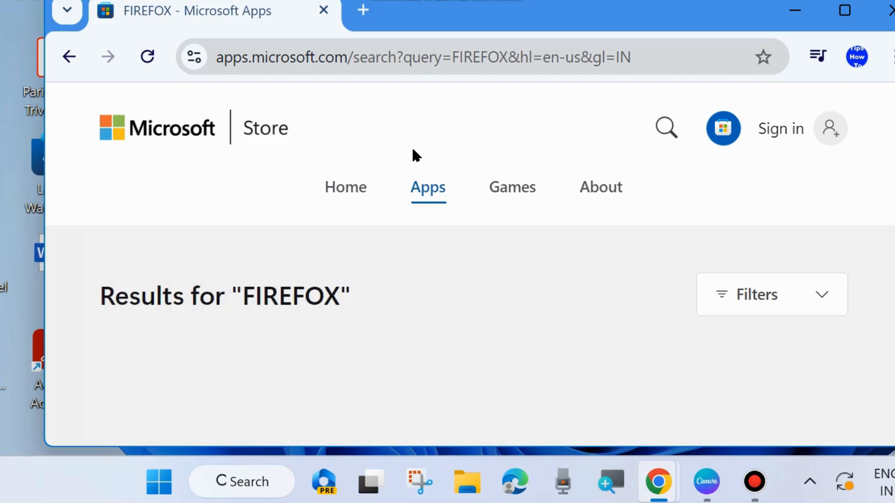
{"action": "scroll", "coordinate": [321, 340], "scroll_direction": "down", "scroll_amount": 5}
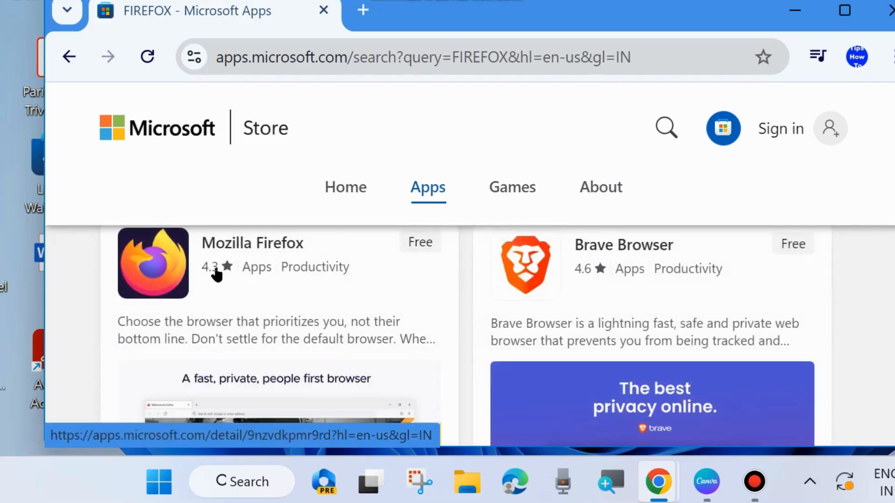
{"action": "scroll", "coordinate": [217, 275], "scroll_direction": "down", "scroll_amount": 3}
{"action": "scroll", "coordinate": [256, 286], "scroll_direction": "up", "scroll_amount": 6}
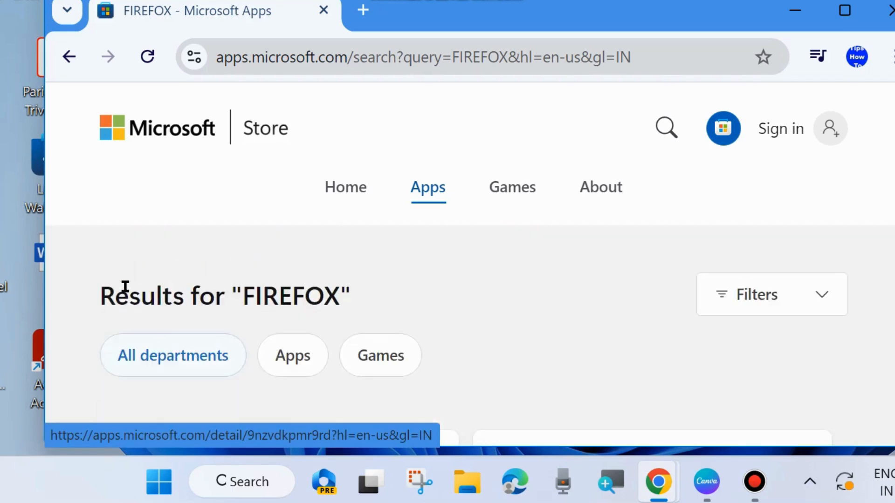
{"action": "scroll", "coordinate": [292, 340], "scroll_direction": "down", "scroll_amount": 3}
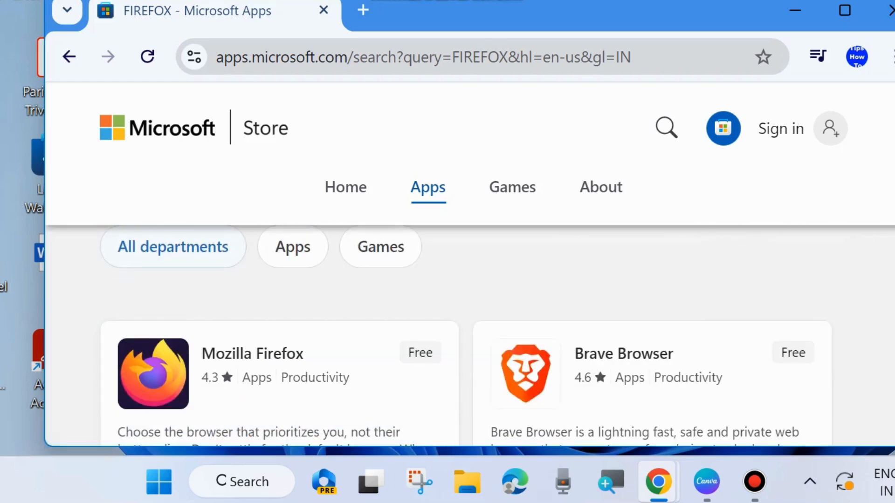
- Open the Chrome settings and go to the Privacy and security page
{"action": "left_click", "coordinate": [890, 57]}
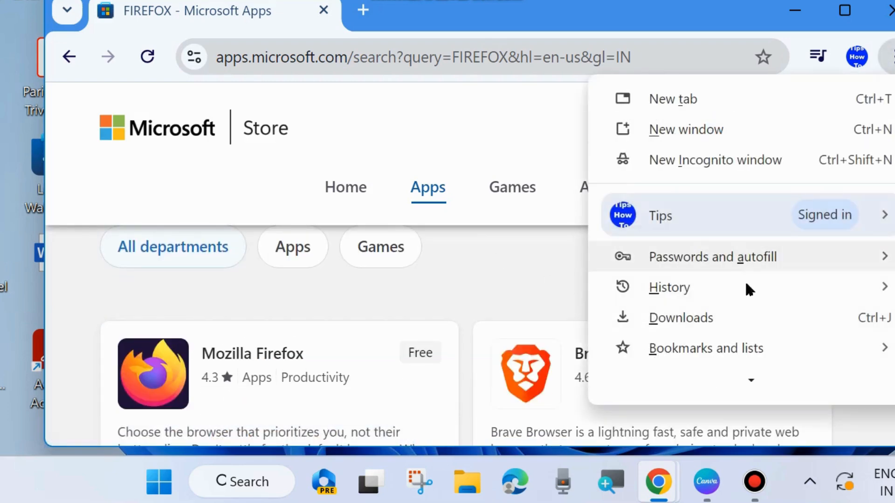
{"action": "scroll", "coordinate": [727, 385], "scroll_direction": "down", "scroll_amount": 3}
{"action": "scroll", "coordinate": [727, 387], "scroll_direction": "down", "scroll_amount": 2}
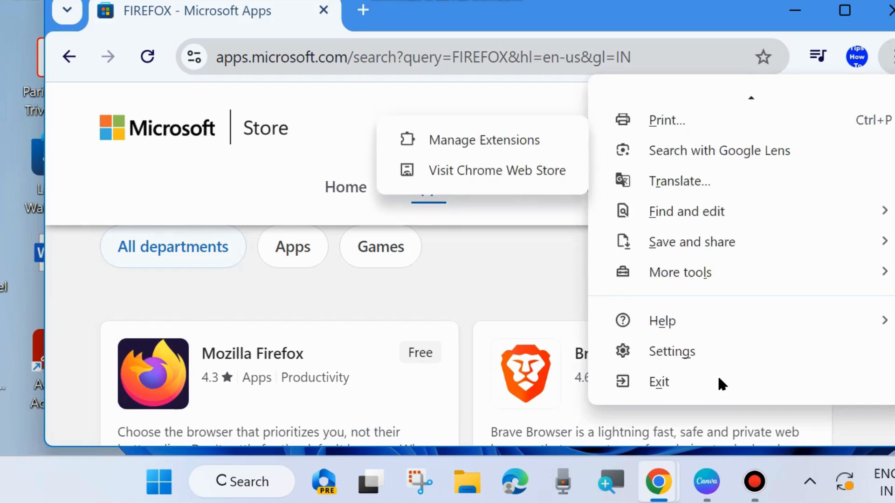
{"action": "left_click", "coordinate": [679, 349]}
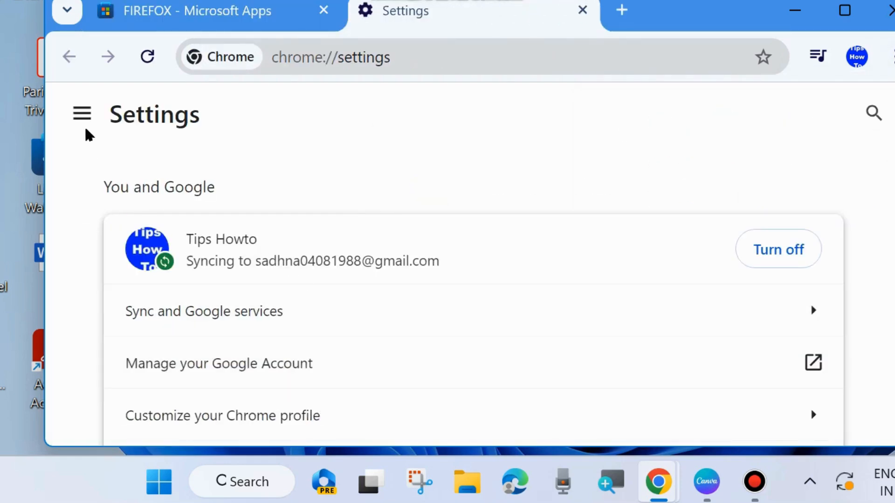
{"action": "left_click", "coordinate": [82, 113]}
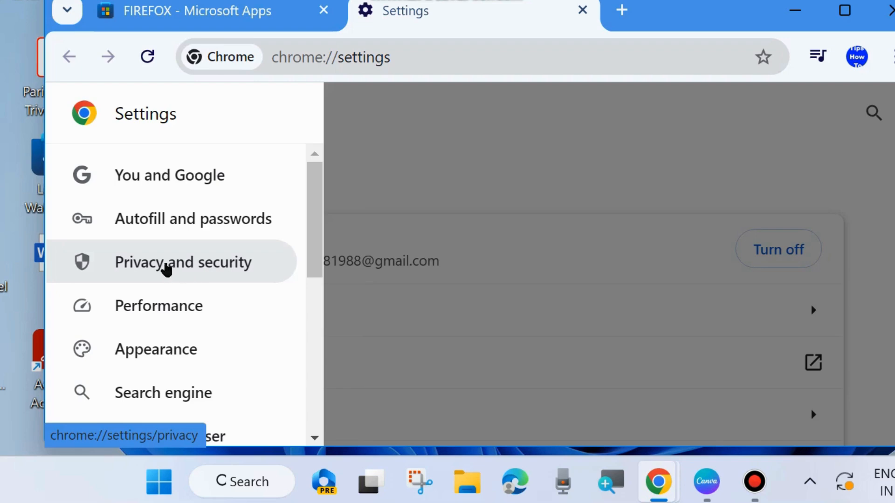
{"action": "left_click", "coordinate": [166, 268]}
- Delete the browsing data for All time with the Advanced options, including browsing history, download history and cookies, and close the browser
{"action": "scroll", "coordinate": [322, 262], "scroll_direction": "down", "scroll_amount": 2}
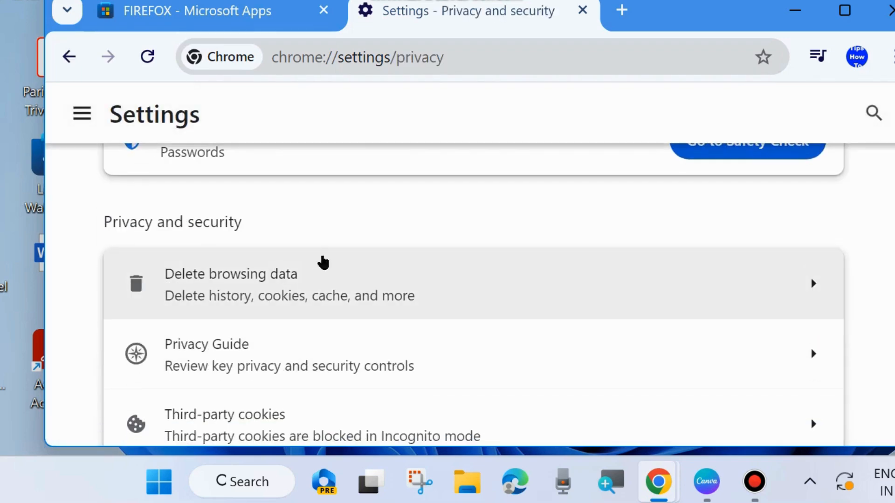
{"action": "left_click", "coordinate": [323, 288]}
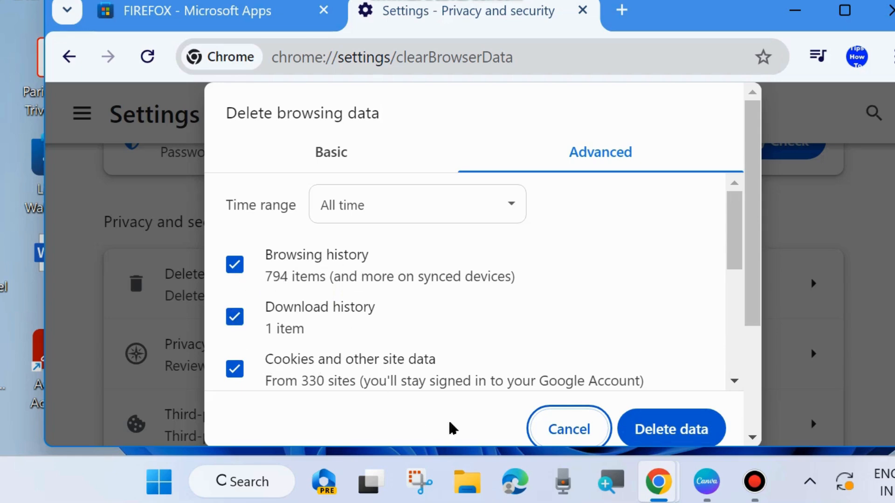
{"action": "left_click", "coordinate": [662, 431]}
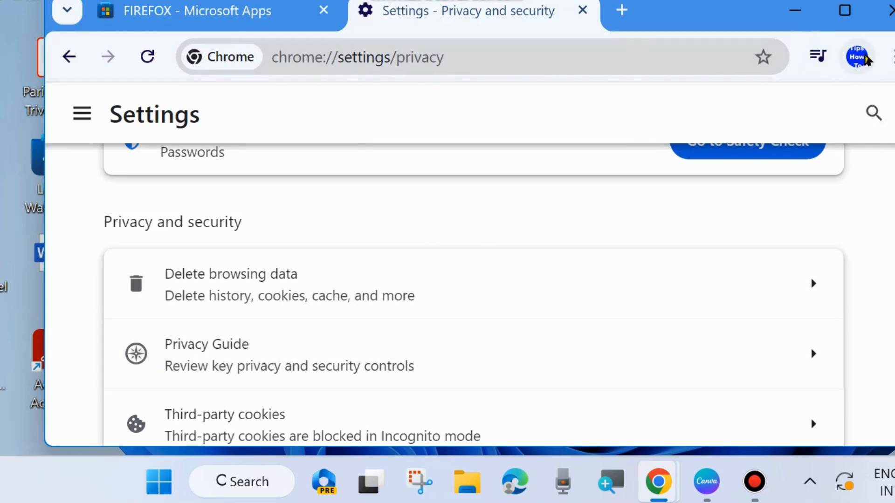
{"action": "left_click", "coordinate": [889, 11]}
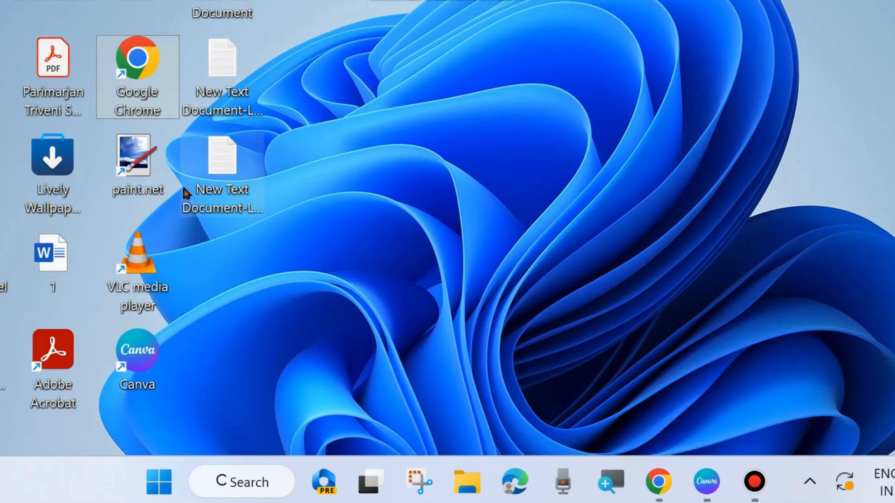
- Move the Control Panel shortcut to the middle of the desktop and open Windows Defender Firewall from Control Panel
{"action": "left_click_drag", "start_coordinate": [1, 256], "coordinate": [506, 182]}
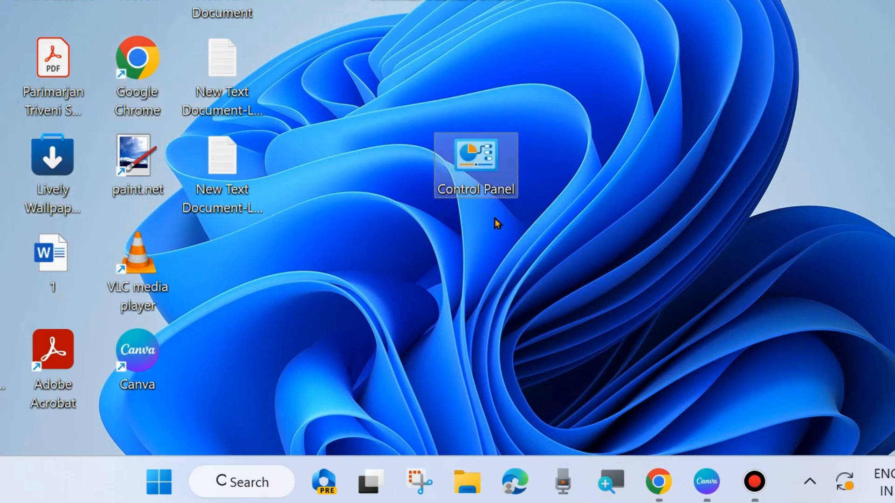
{"action": "double_click", "coordinate": [479, 166]}
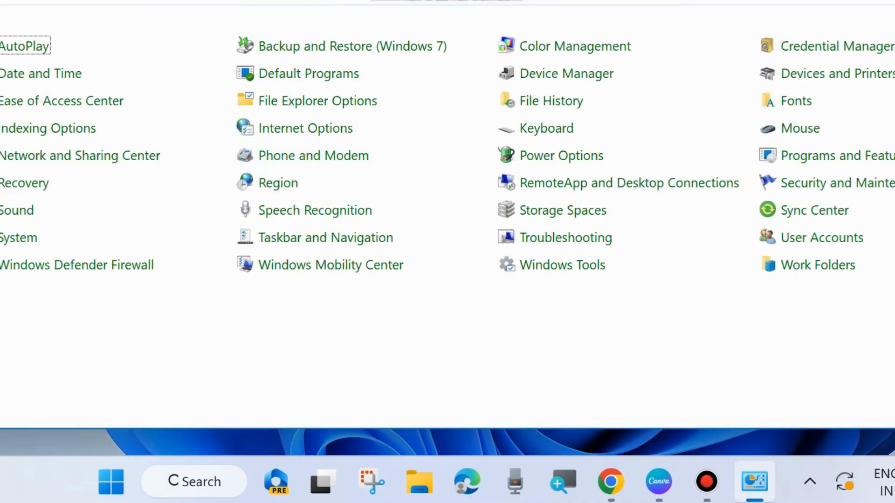
{"action": "left_click_drag", "start_coordinate": [415, 0], "coordinate": [449, 27]}
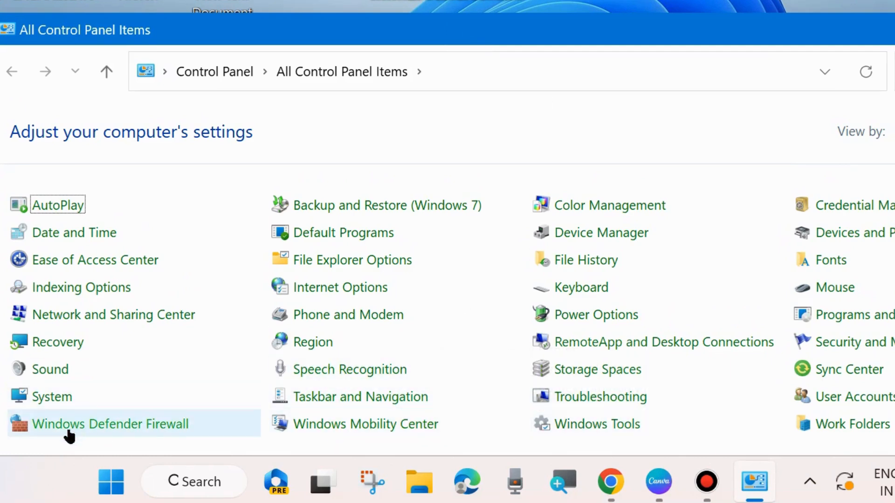
{"action": "left_click", "coordinate": [91, 421]}
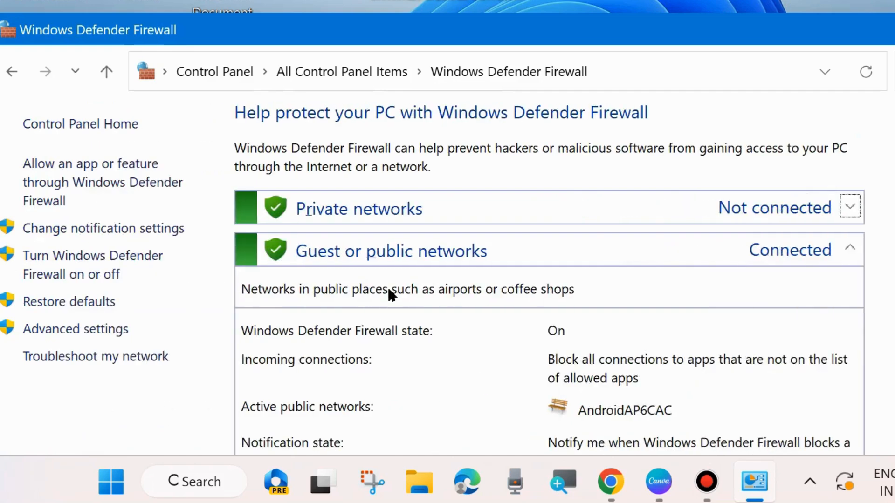
- Turn off Windows Defender Firewall for both the private and public network settings and apply the change
{"action": "left_click", "coordinate": [71, 269]}
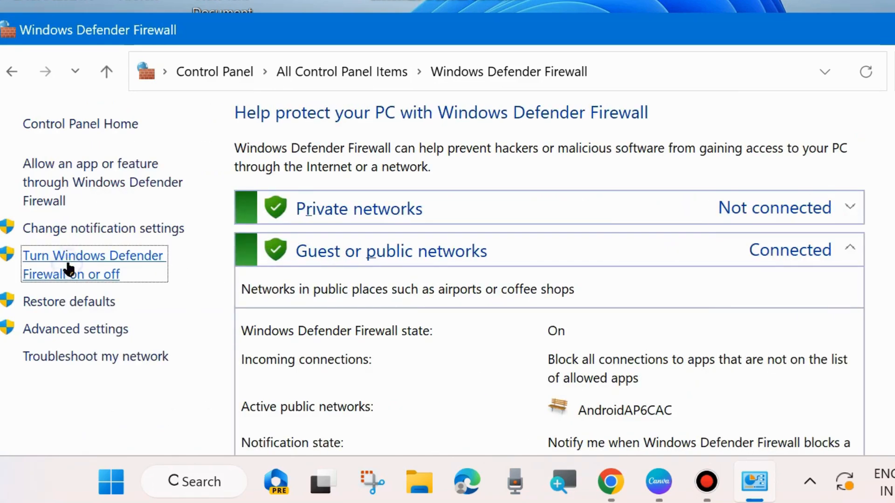
{"action": "left_click_drag", "start_coordinate": [524, 36], "coordinate": [521, 0]}
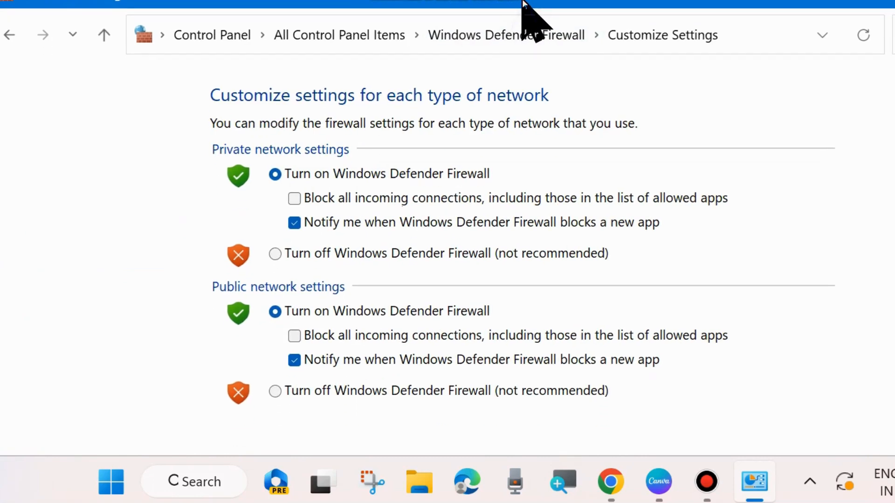
{"action": "left_click", "coordinate": [280, 256]}
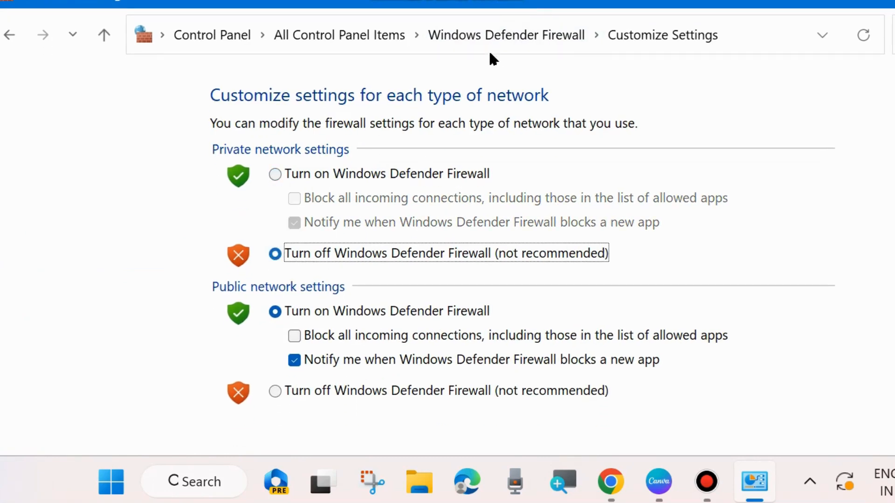
{"action": "left_click_drag", "start_coordinate": [475, 2], "coordinate": [481, 0]}
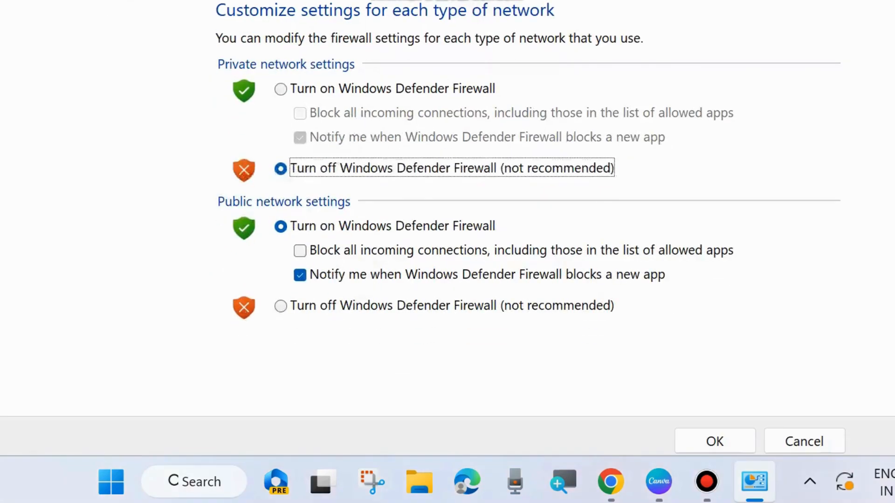
{"action": "left_click", "coordinate": [283, 306]}
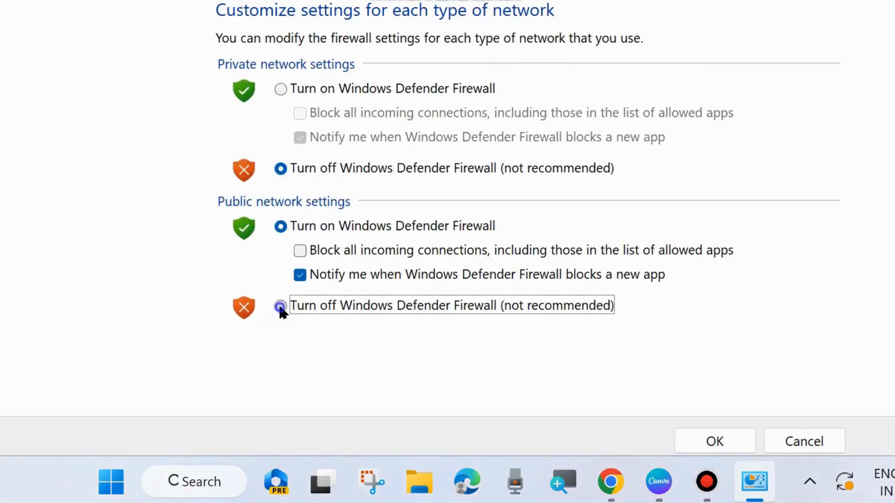
{"action": "left_click", "coordinate": [722, 440]}
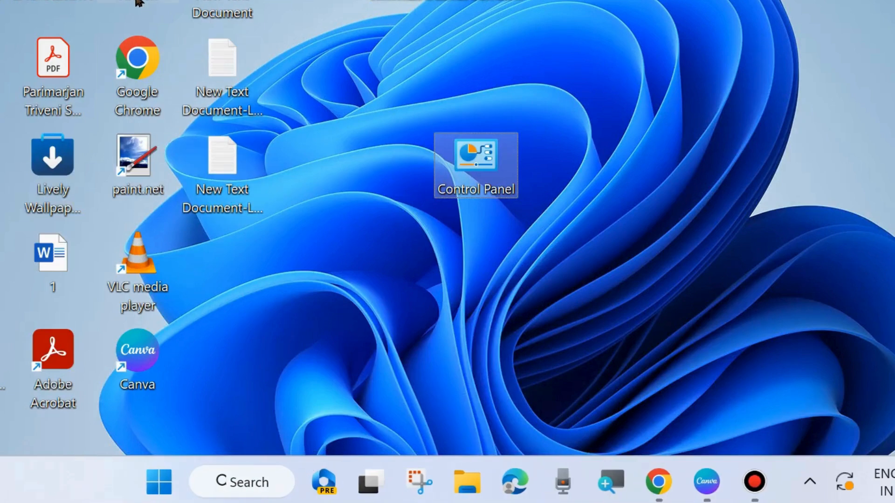
- Open Google Chrome, enlarge its window in width and height, and move it fully into view
{"action": "left_click", "coordinate": [129, 68]}
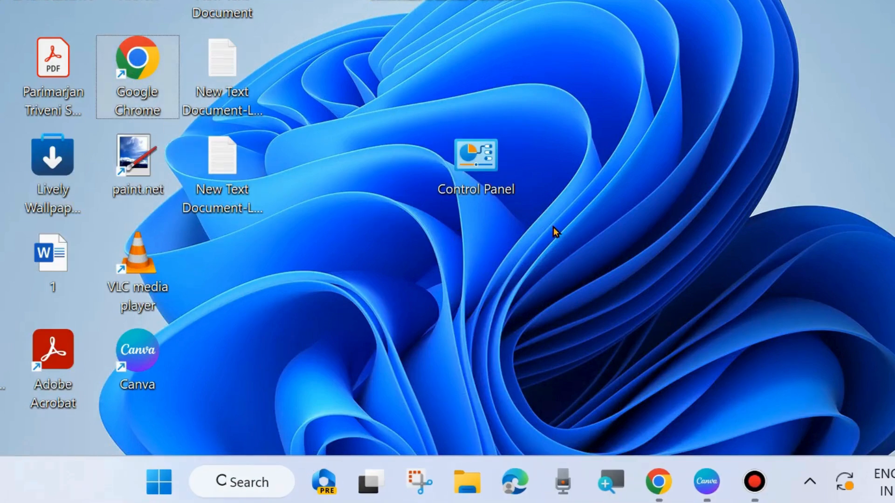
{"action": "double_click", "coordinate": [133, 79]}
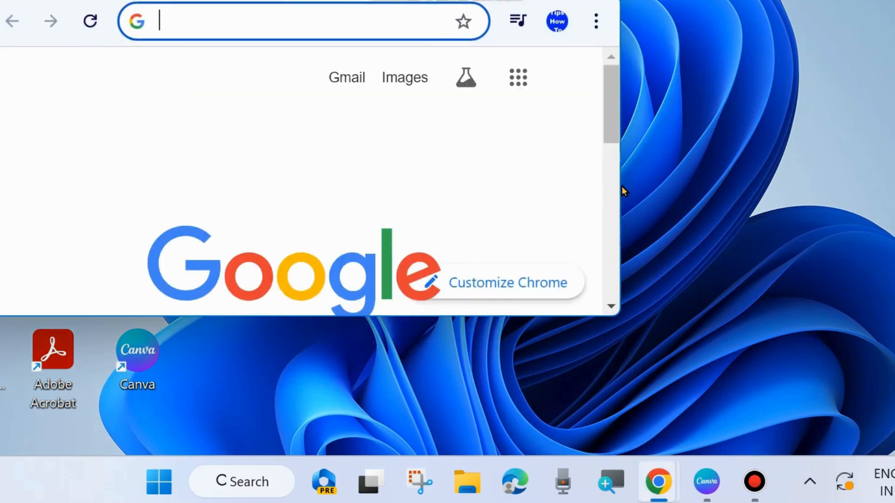
{"action": "left_click_drag", "start_coordinate": [619, 184], "coordinate": [860, 194]}
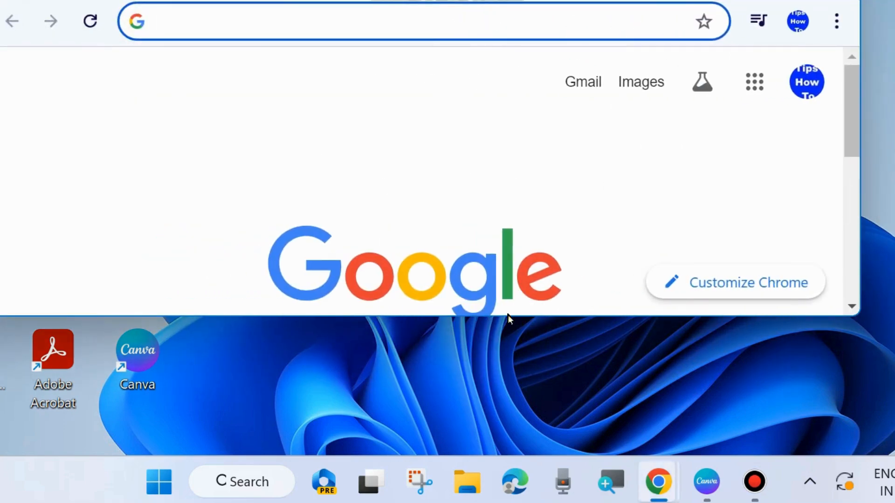
{"action": "left_click_drag", "start_coordinate": [505, 316], "coordinate": [508, 414]}
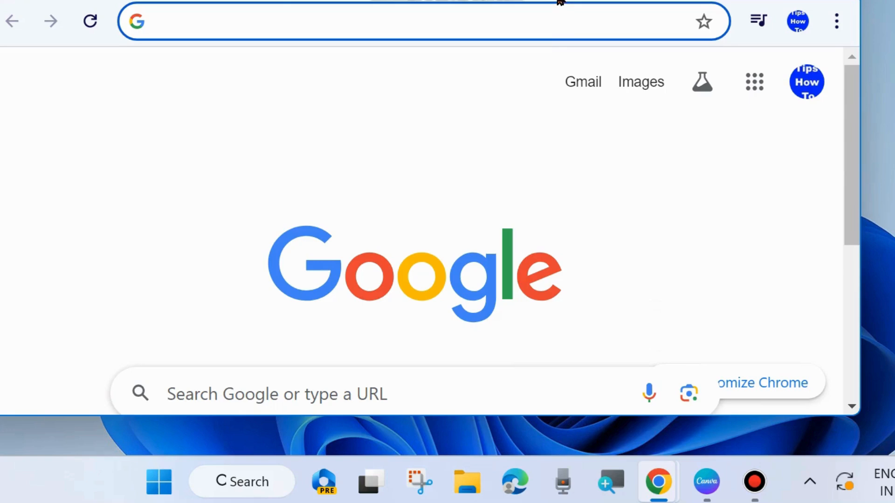
{"action": "left_click_drag", "start_coordinate": [560, 1], "coordinate": [605, 79]}
- Search Google for DOWNLOAD FIREFOX and open Mozilla's Get Firefox for desktop page
{"action": "type", "text": "DO"}
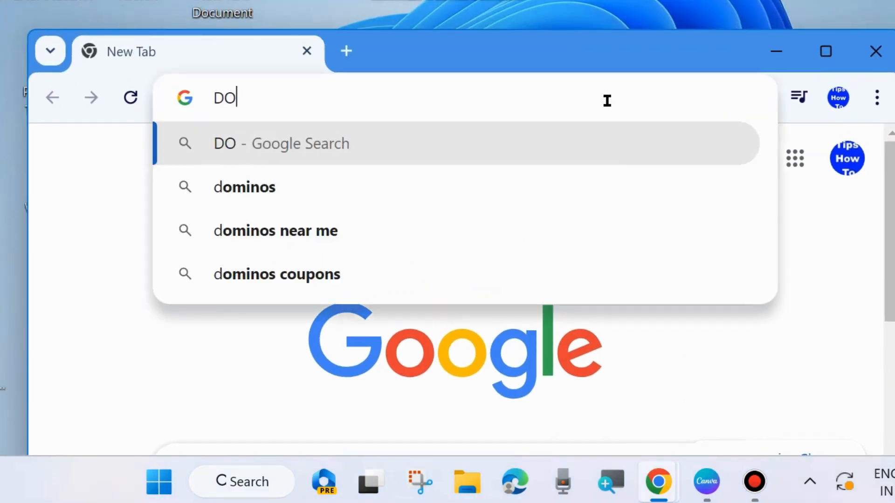
{"action": "type", "text": "WNLOAD "}
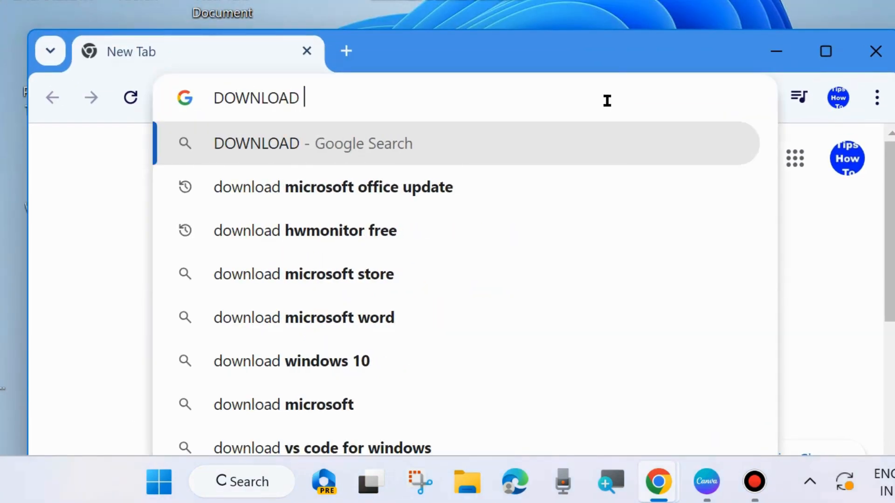
{"action": "type", "text": "FIREFOX"}
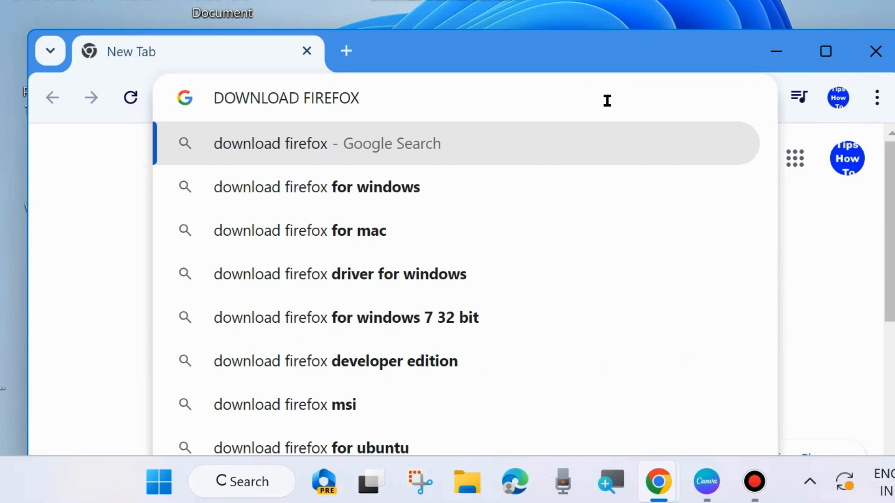
{"action": "key", "text": "Return"}
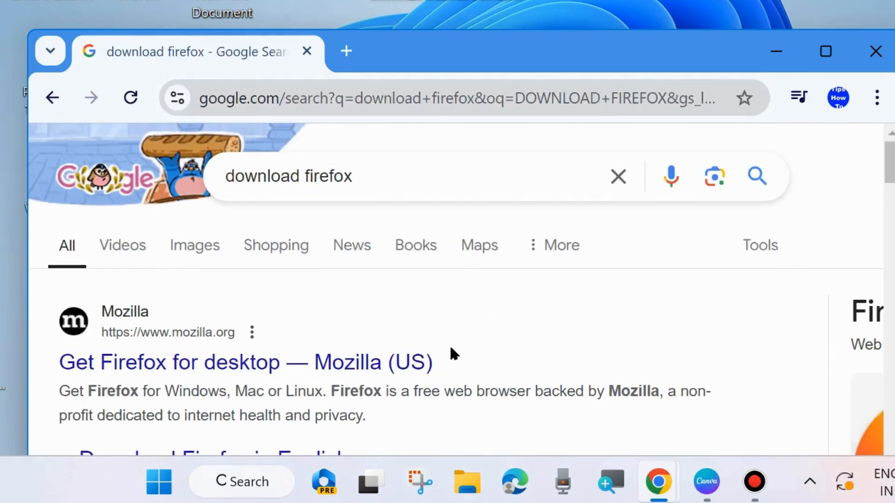
{"action": "scroll", "coordinate": [451, 348], "scroll_direction": "down", "scroll_amount": 2}
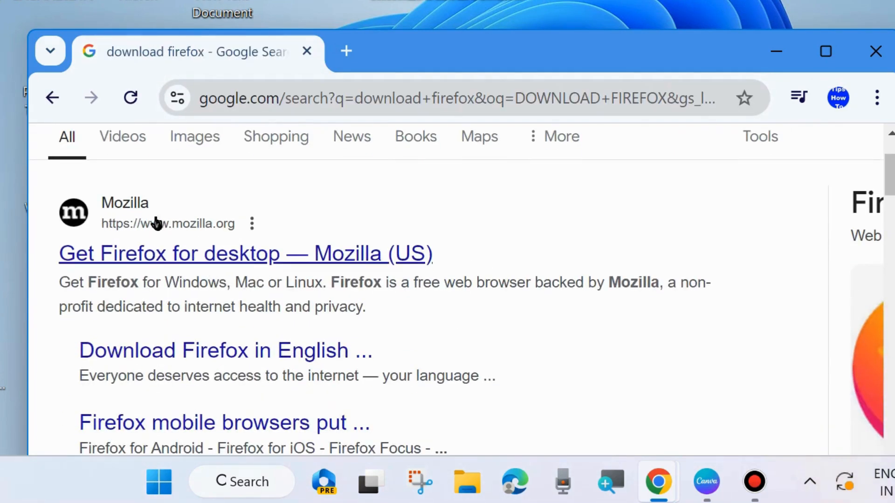
{"action": "left_click", "coordinate": [212, 259]}
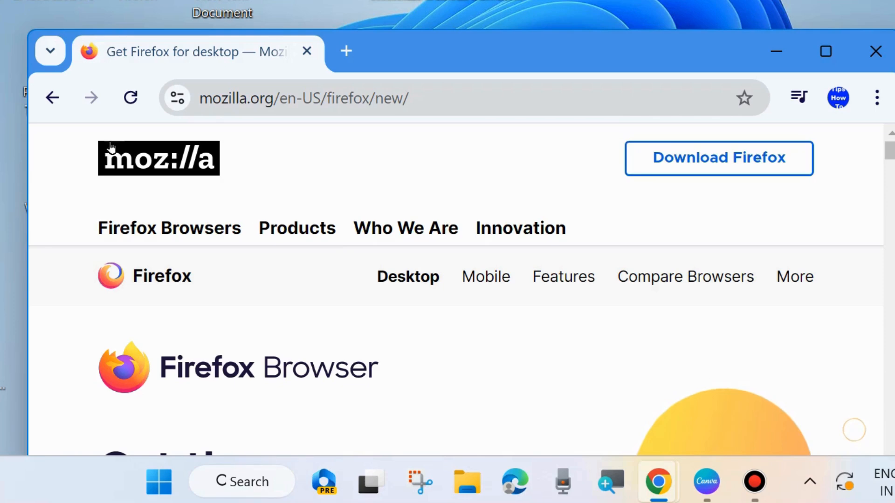
- Look through the Firefox page for the Download Firefox option, and close the browser
{"action": "scroll", "coordinate": [490, 314], "scroll_direction": "down", "scroll_amount": 4}
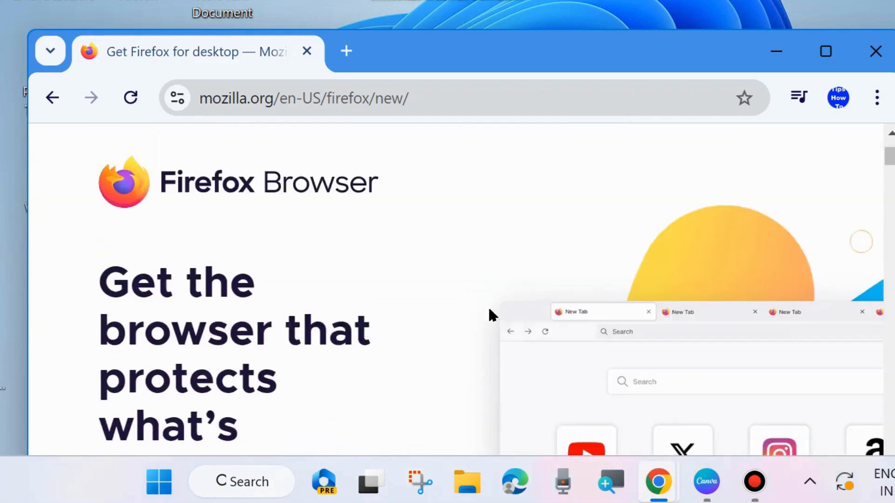
{"action": "scroll", "coordinate": [400, 314], "scroll_direction": "down", "scroll_amount": 7}
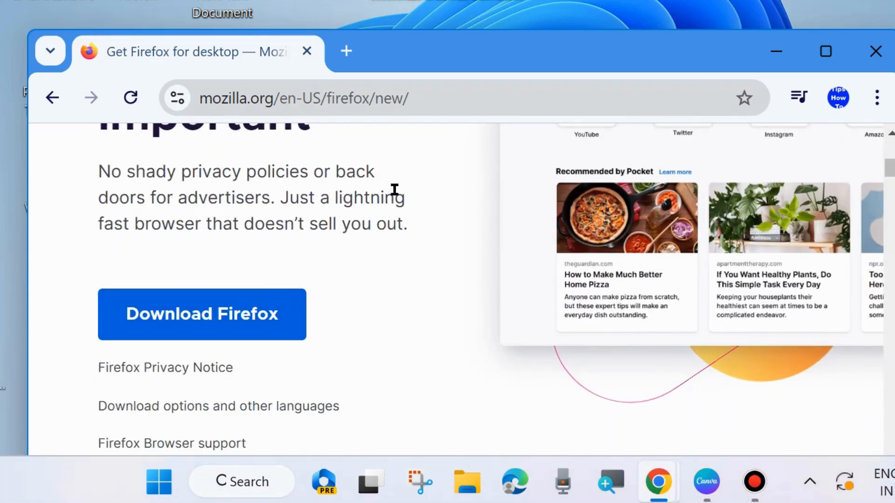
{"action": "left_click", "coordinate": [874, 52]}
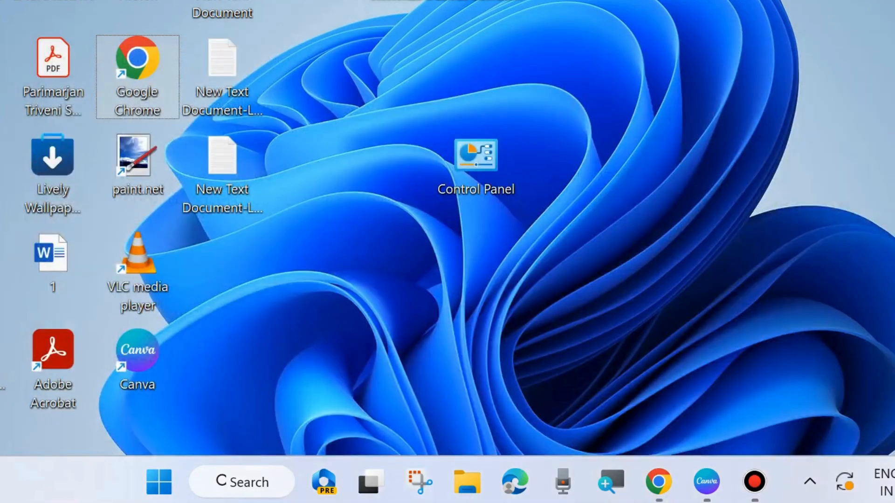